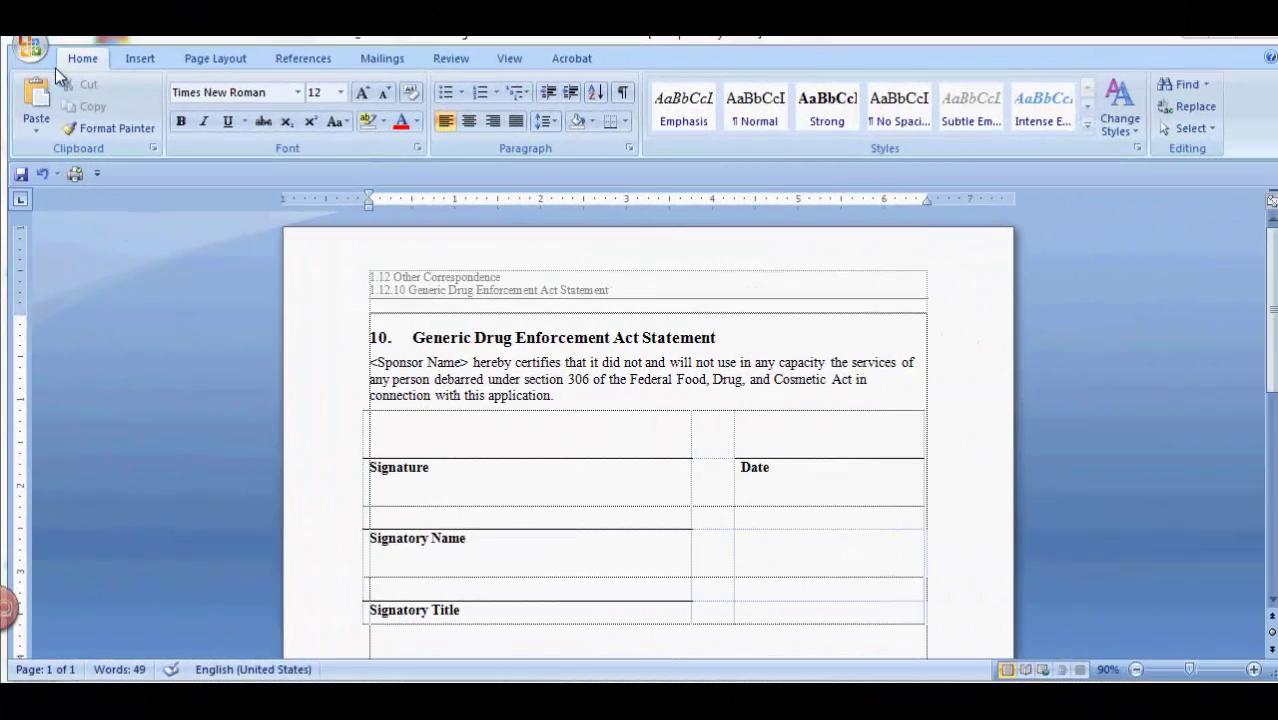
Add a custom text property named Sponsor with the value [Sponsor] to the document's advanced properties
click(32, 47)
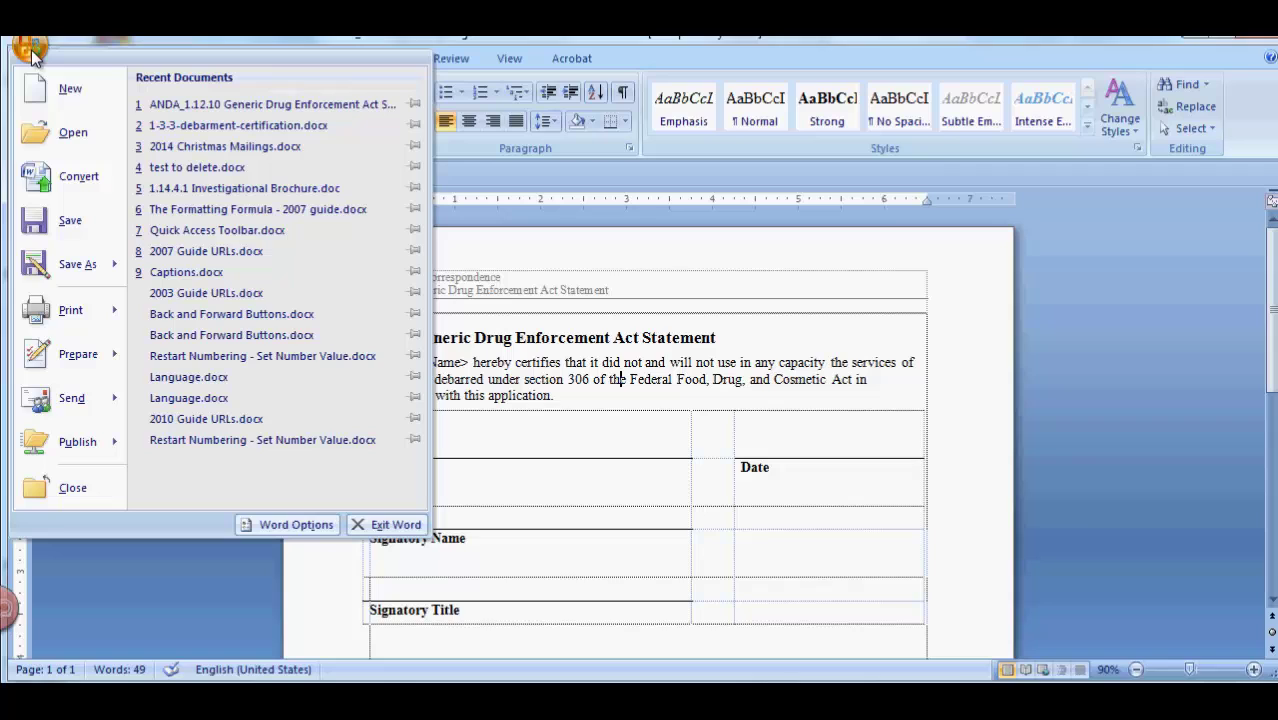
mouse_move(80, 366)
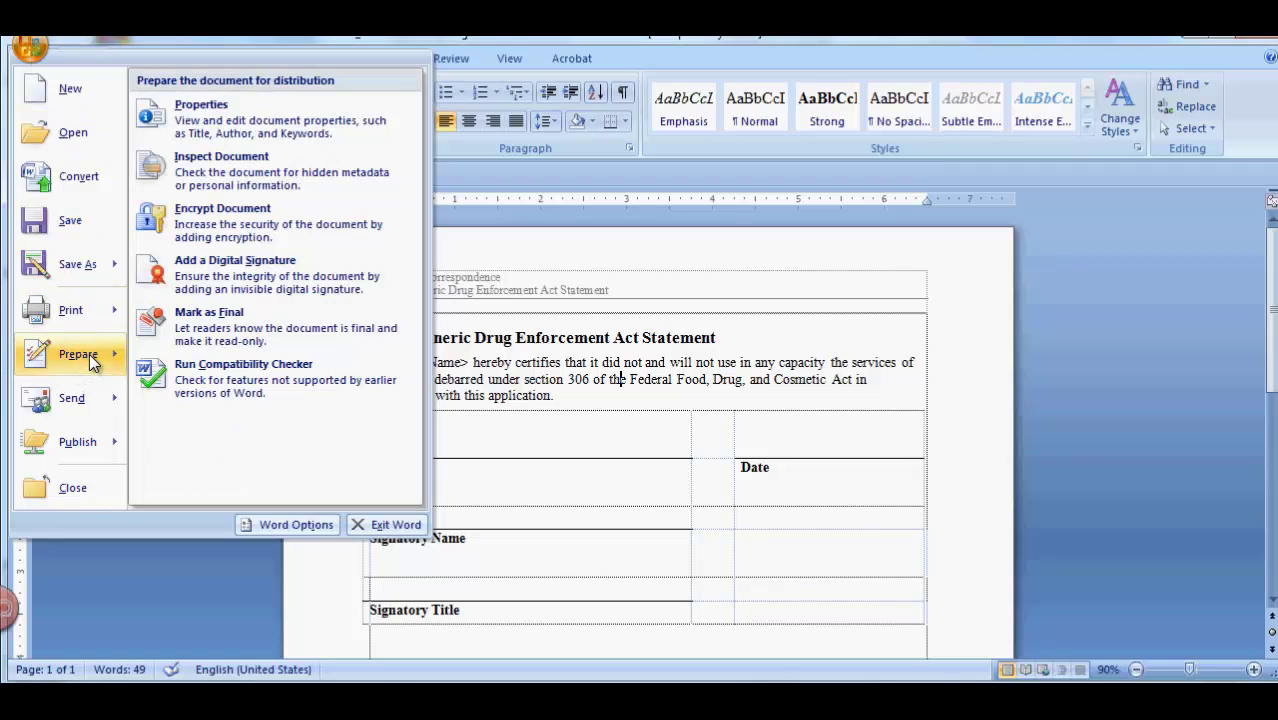
click(192, 122)
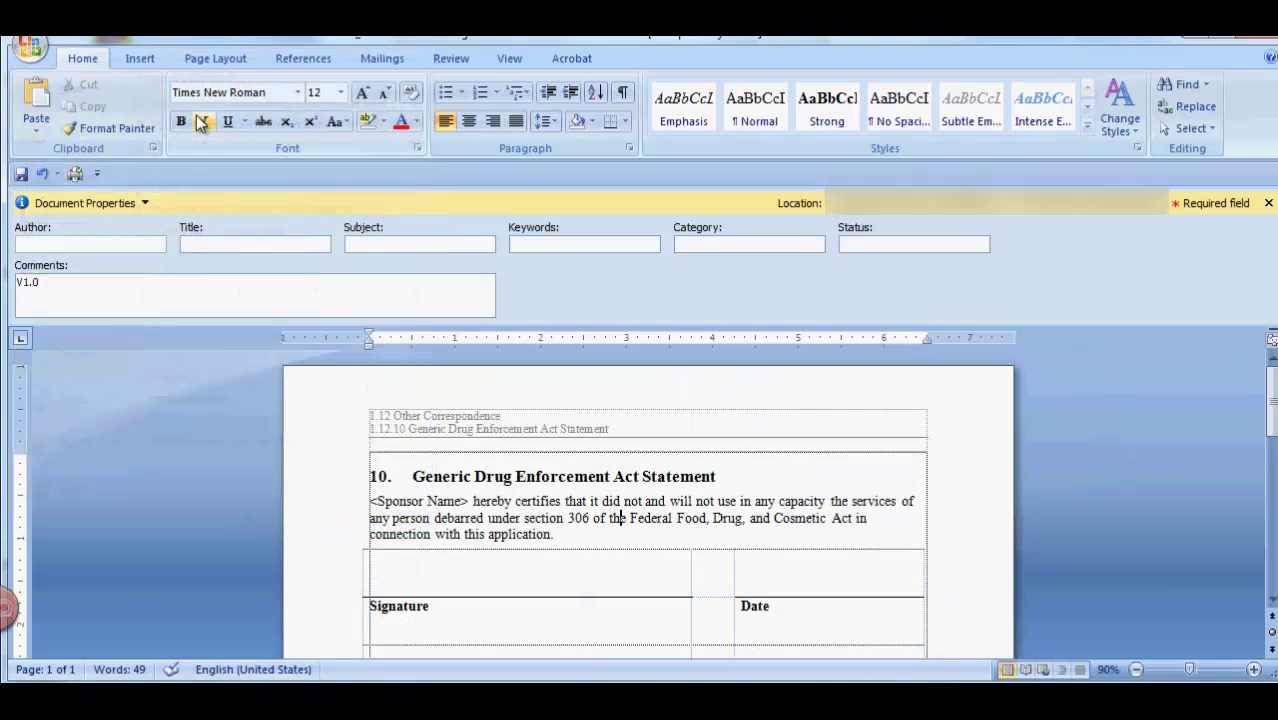
click(146, 203)
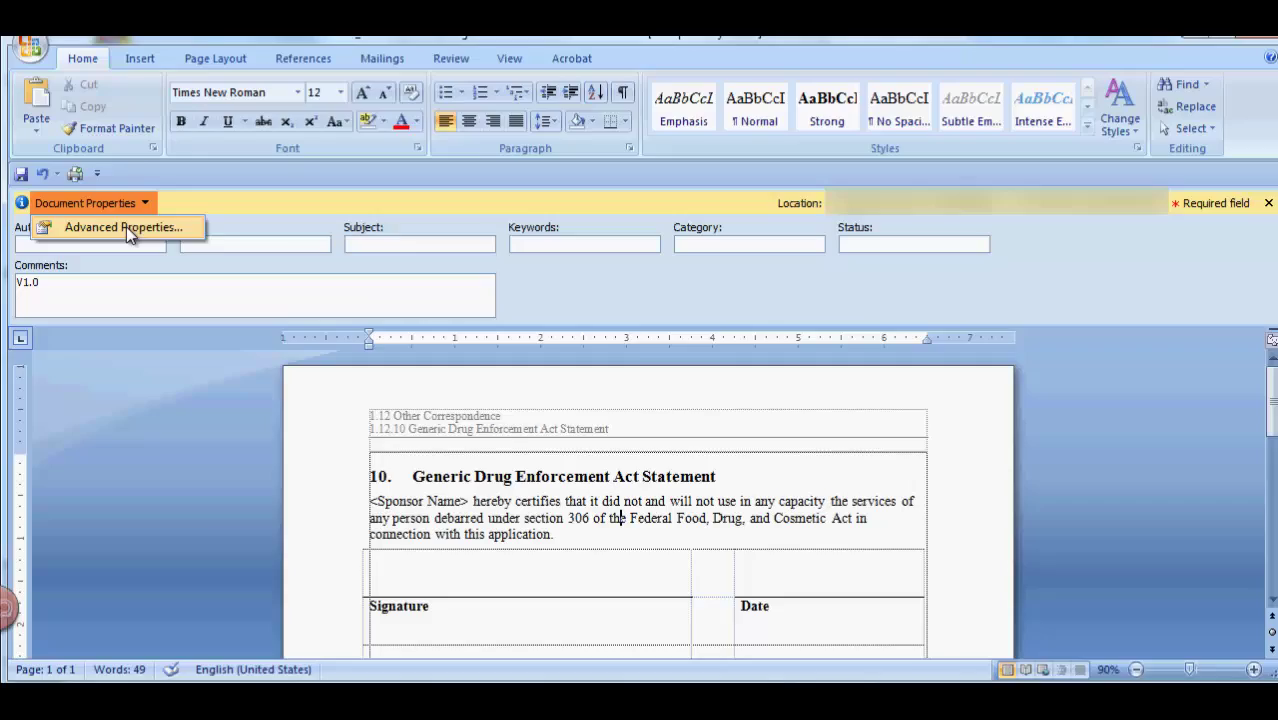
click(126, 226)
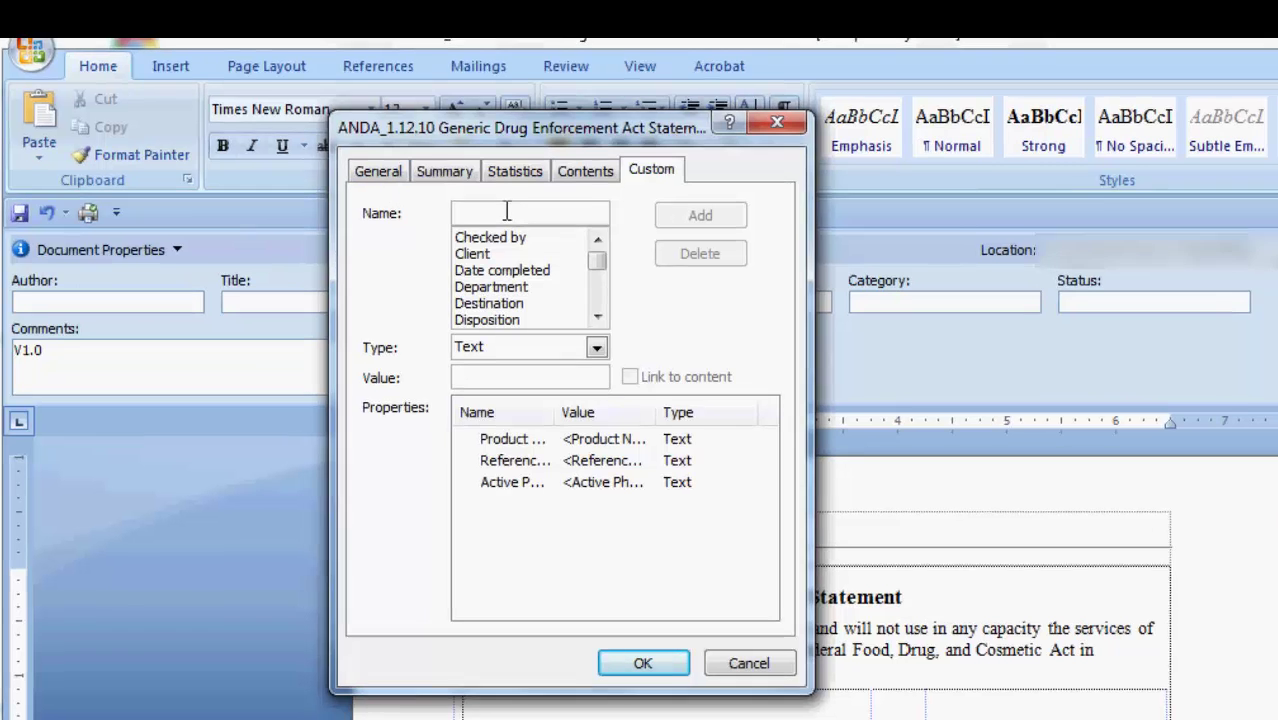
text(Sponsor)
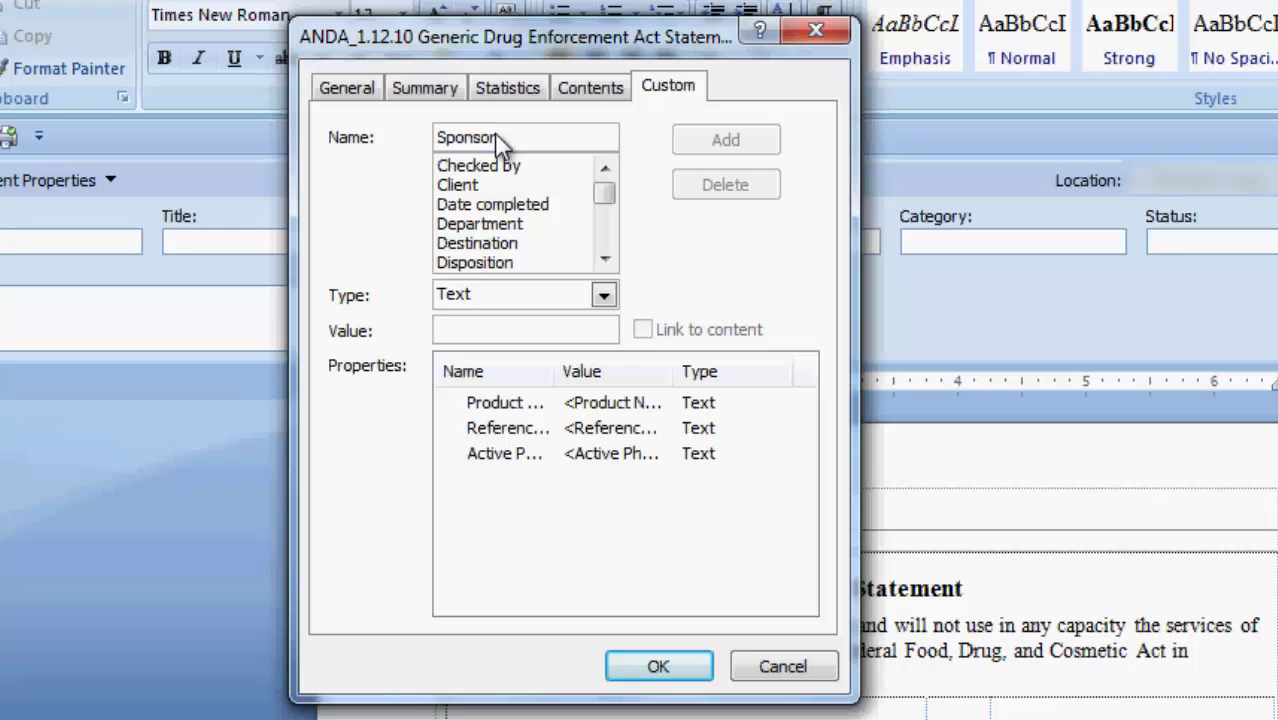
click(465, 330)
text([Sponsor])
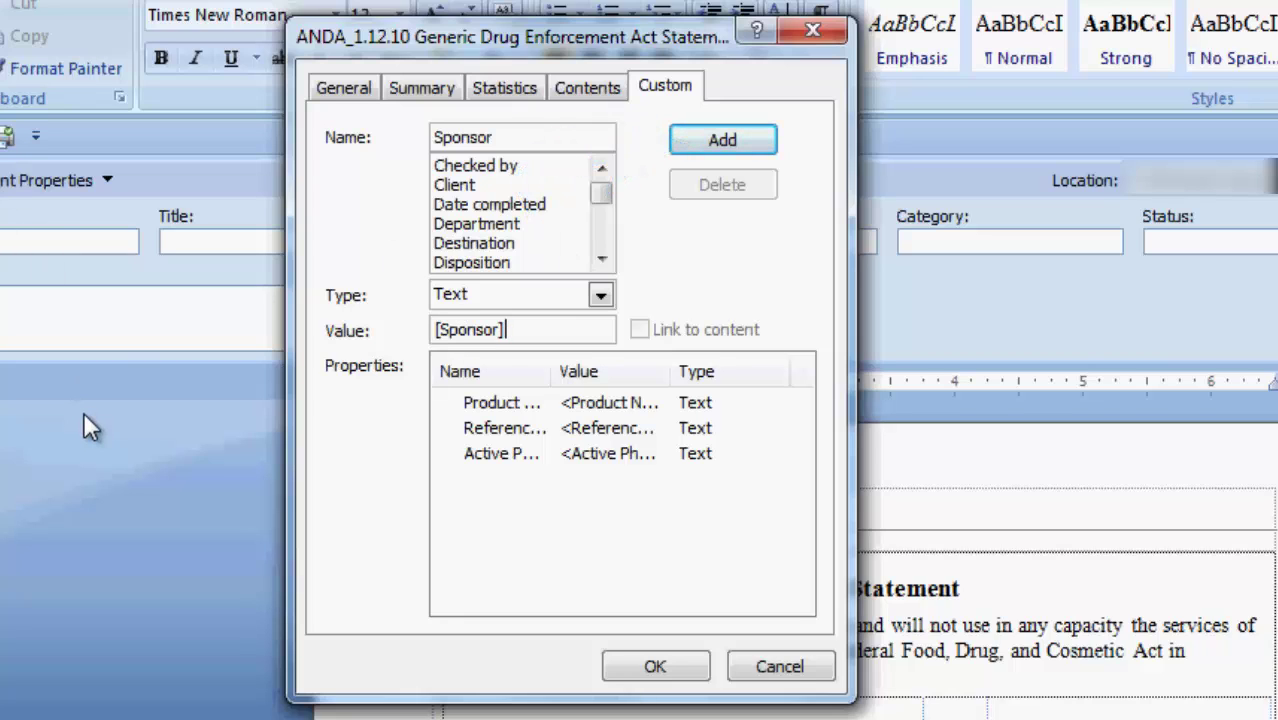
click(756, 138)
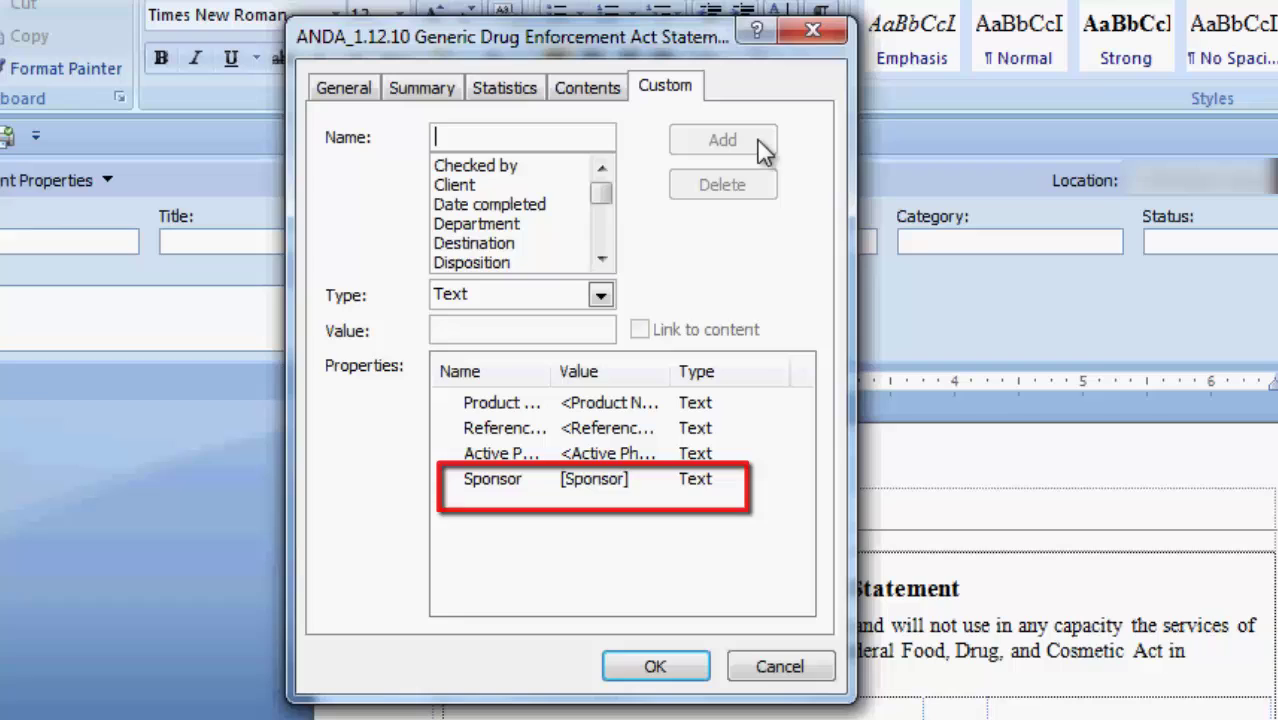
Modify the custom Sponsor property so its value is <Sponsor>
click(505, 482)
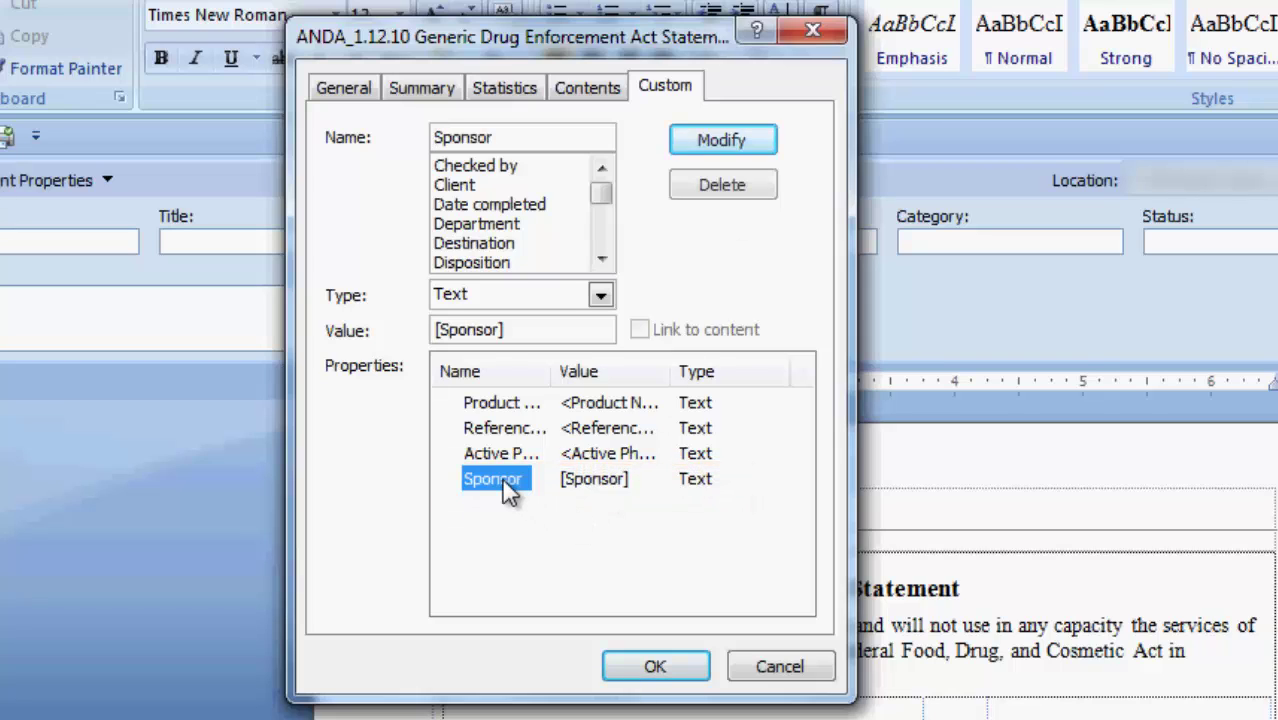
click(531, 330)
key(BackSpace)
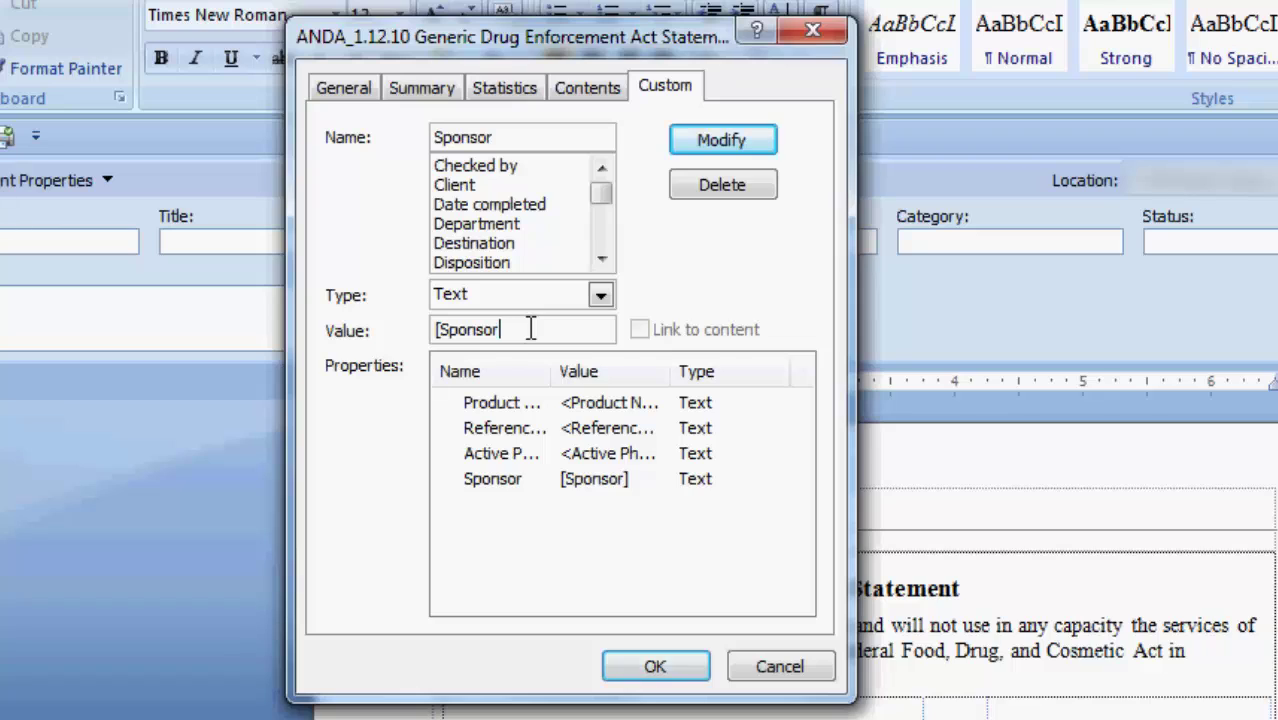
text(>)
key(Home)
text(<)
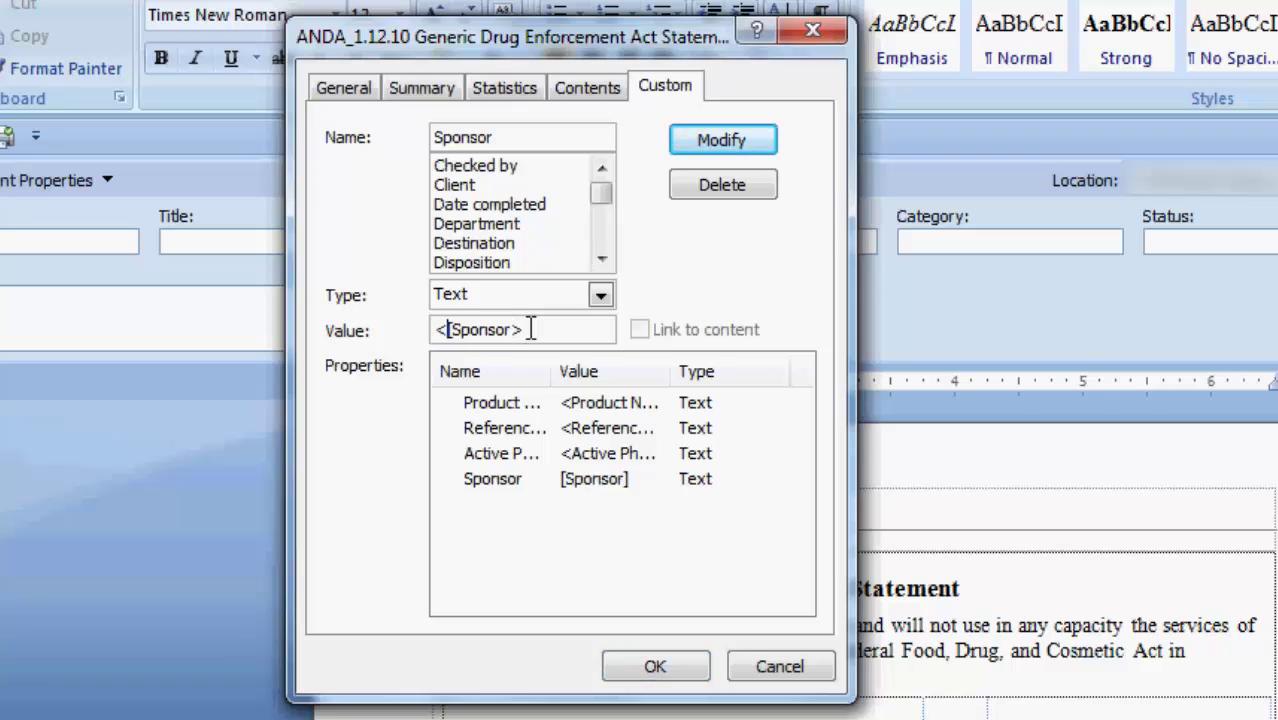
key(Delete)
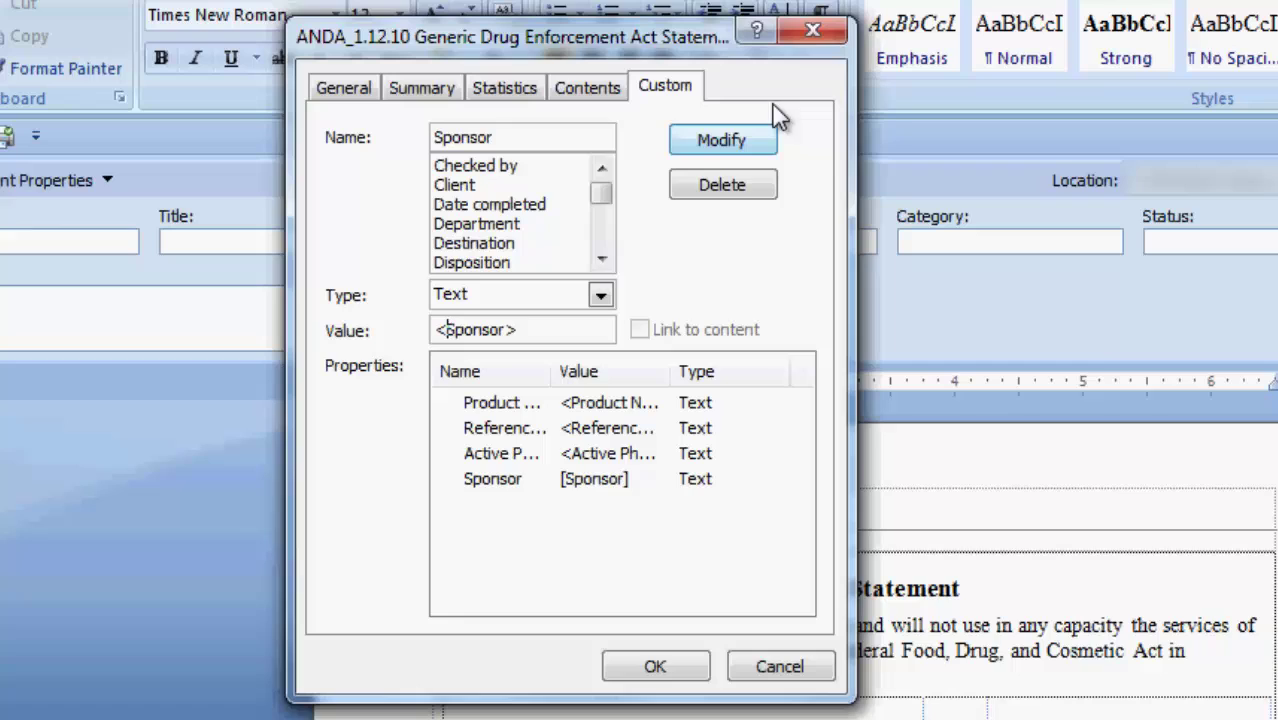
click(734, 140)
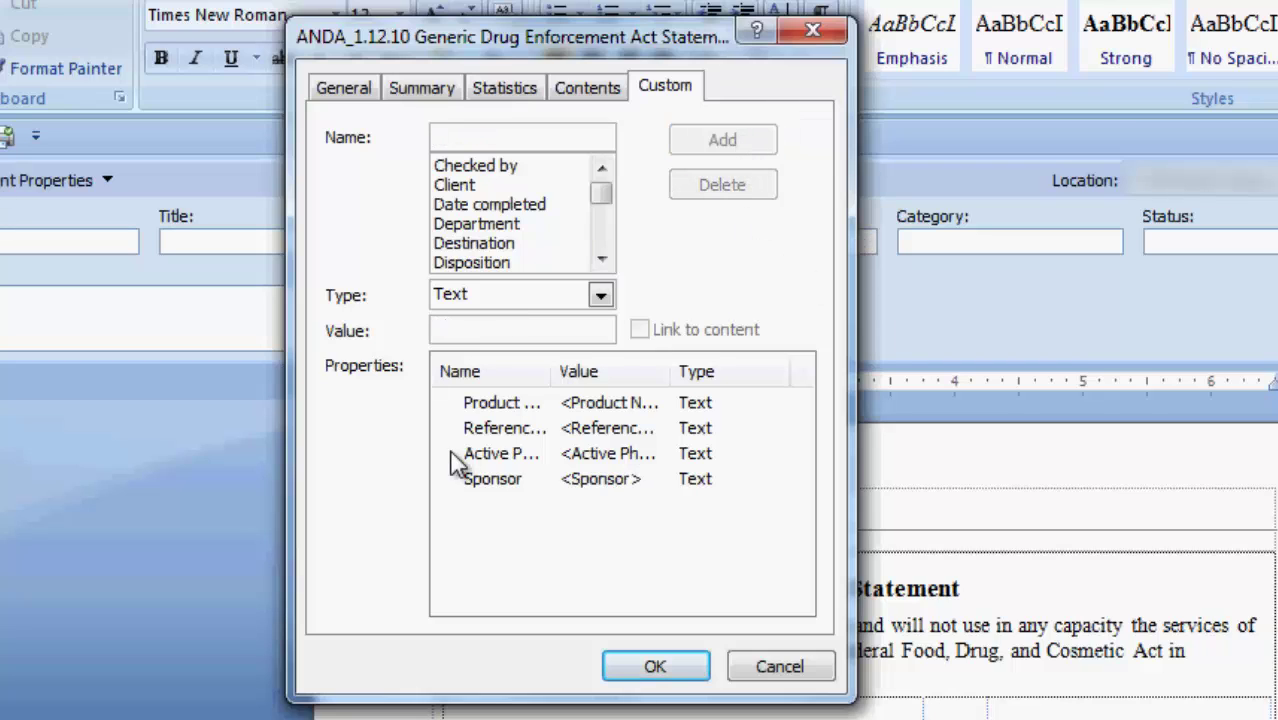
Delete the Referenced Listed Drug custom property and accept the property changes
click(487, 428)
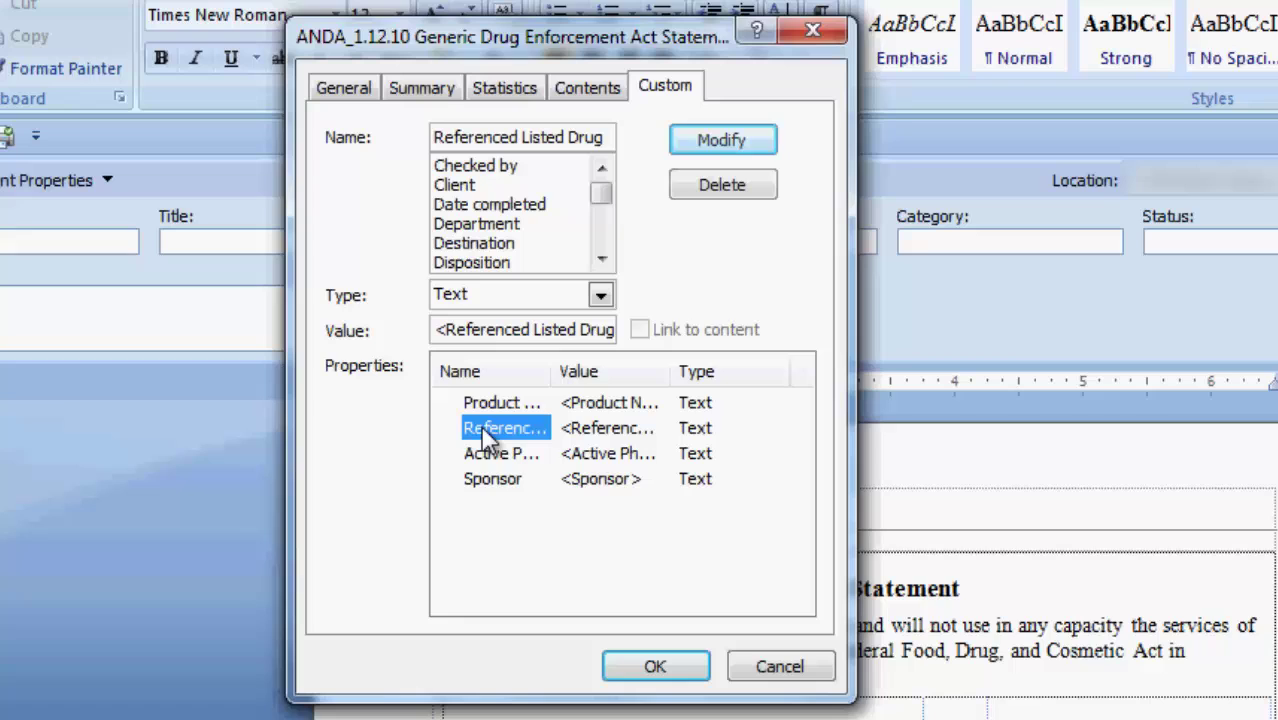
click(731, 184)
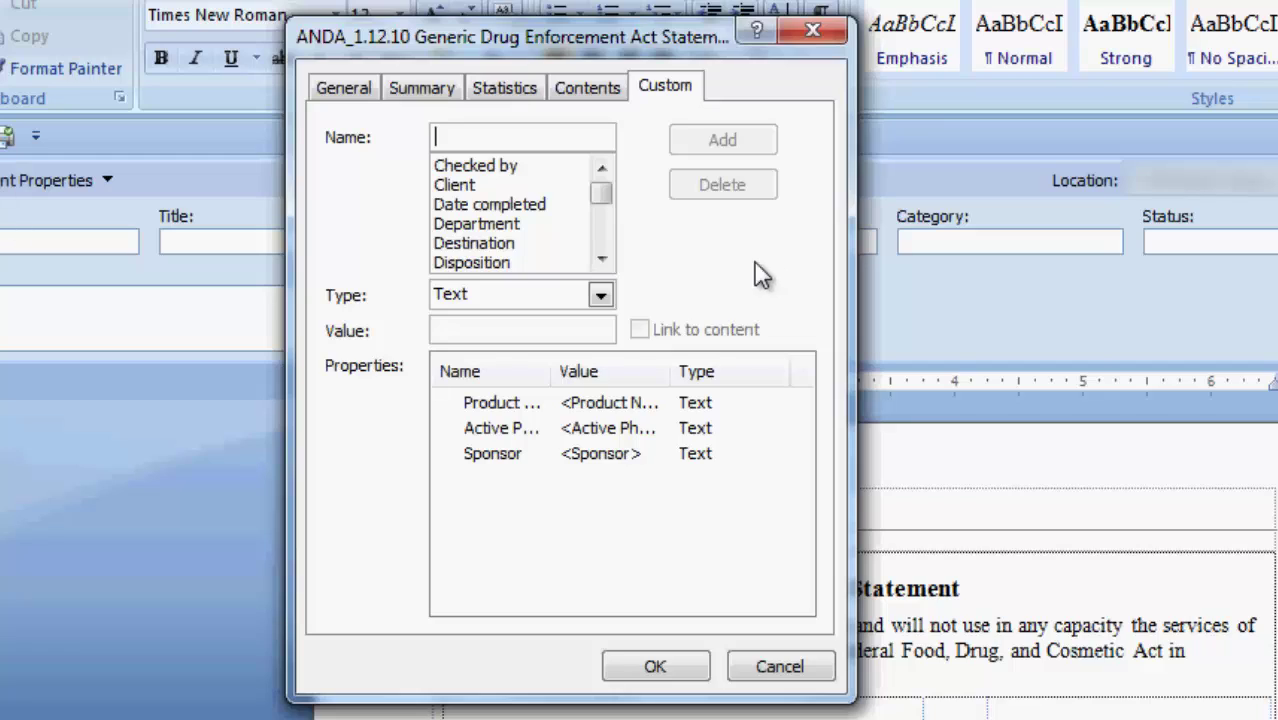
click(660, 664)
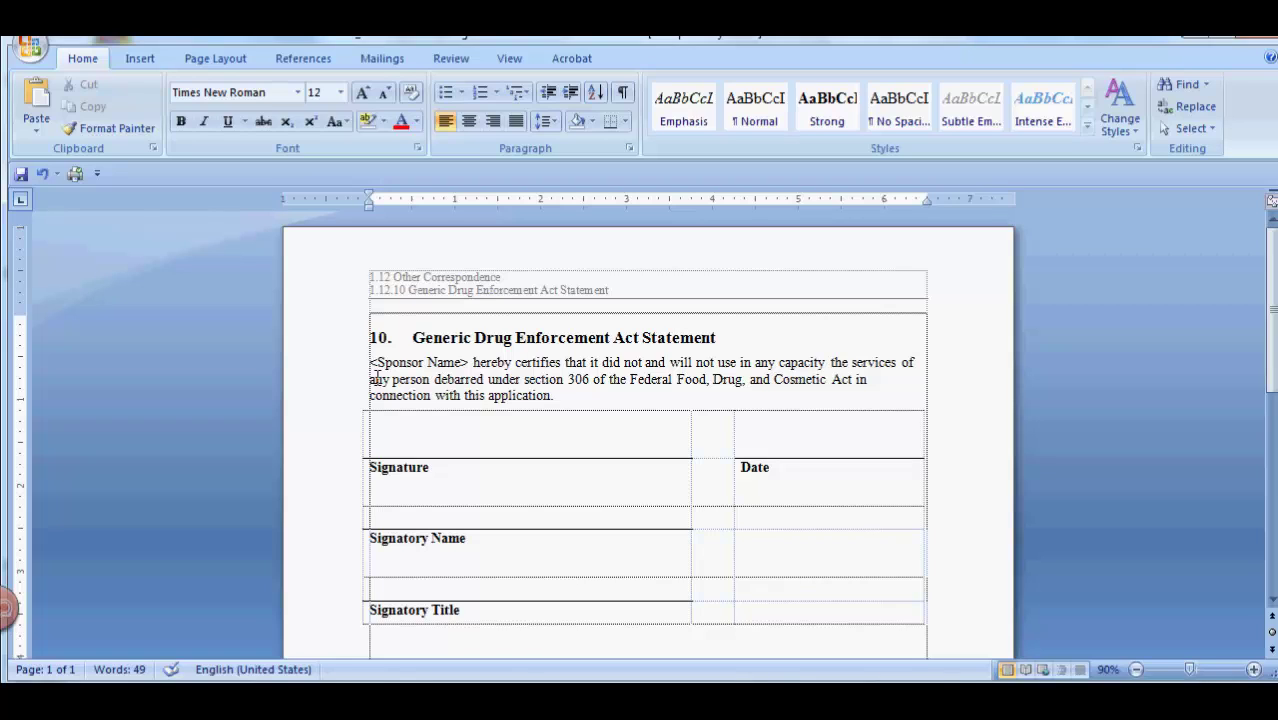
Insert a DocProperty field for Sponsor, from the Document Information category, directly before the <Sponsor Name> placeholder in the certification paragraph
click(143, 54)
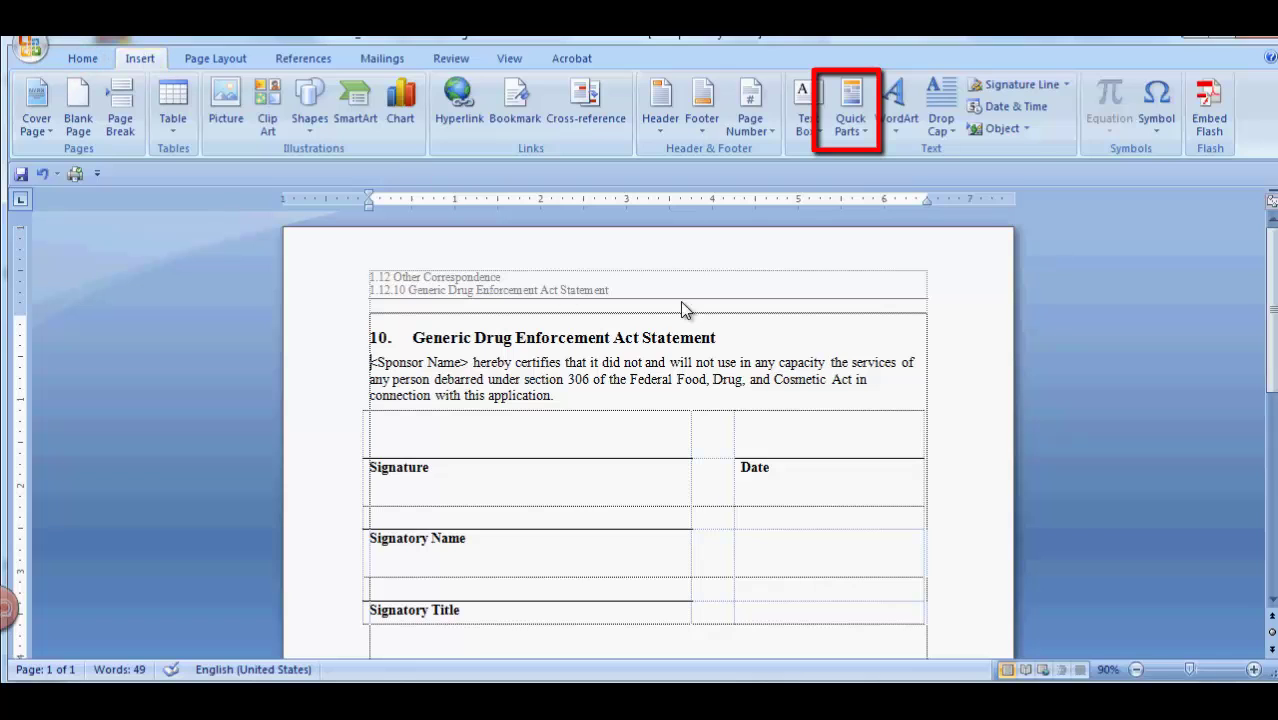
click(866, 134)
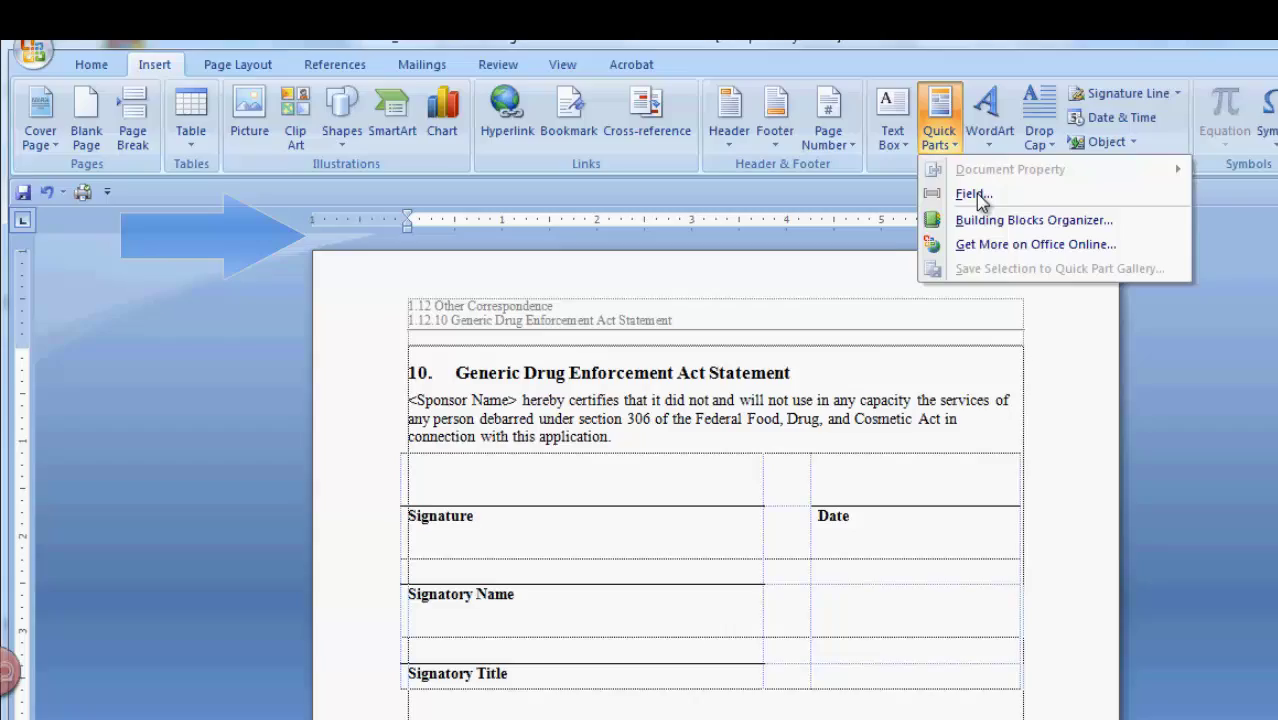
click(882, 176)
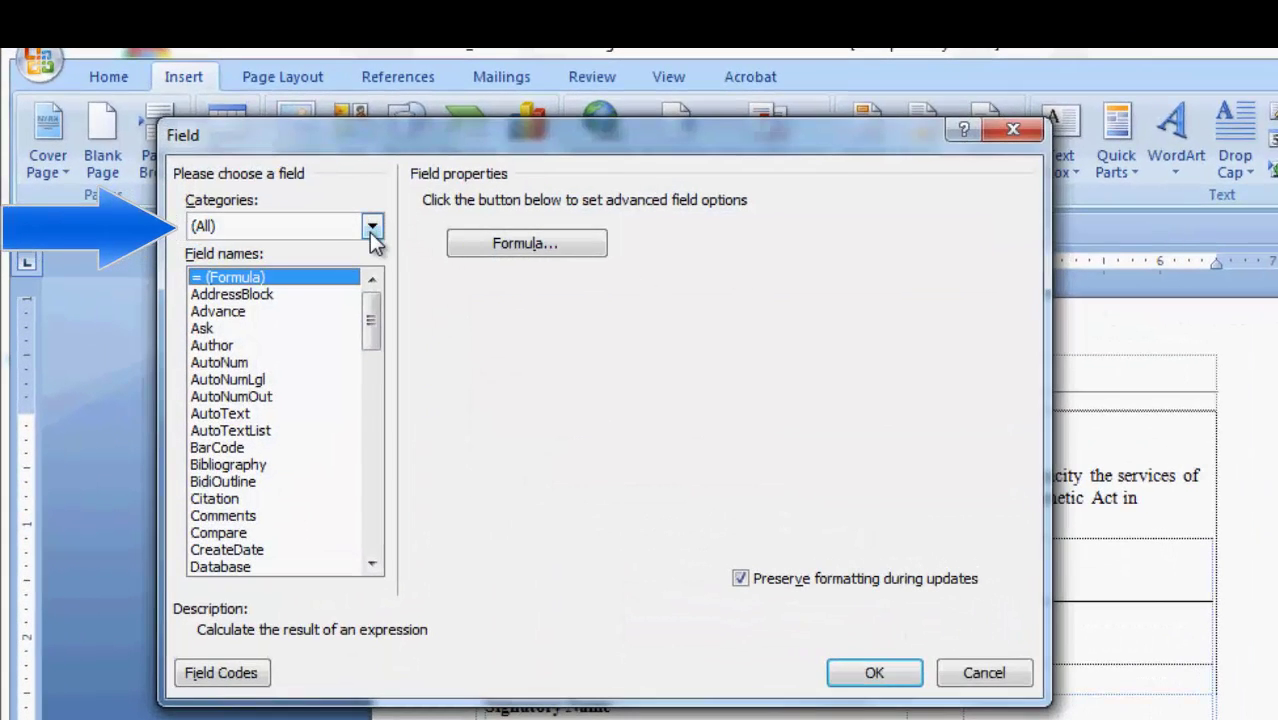
click(360, 219)
click(344, 302)
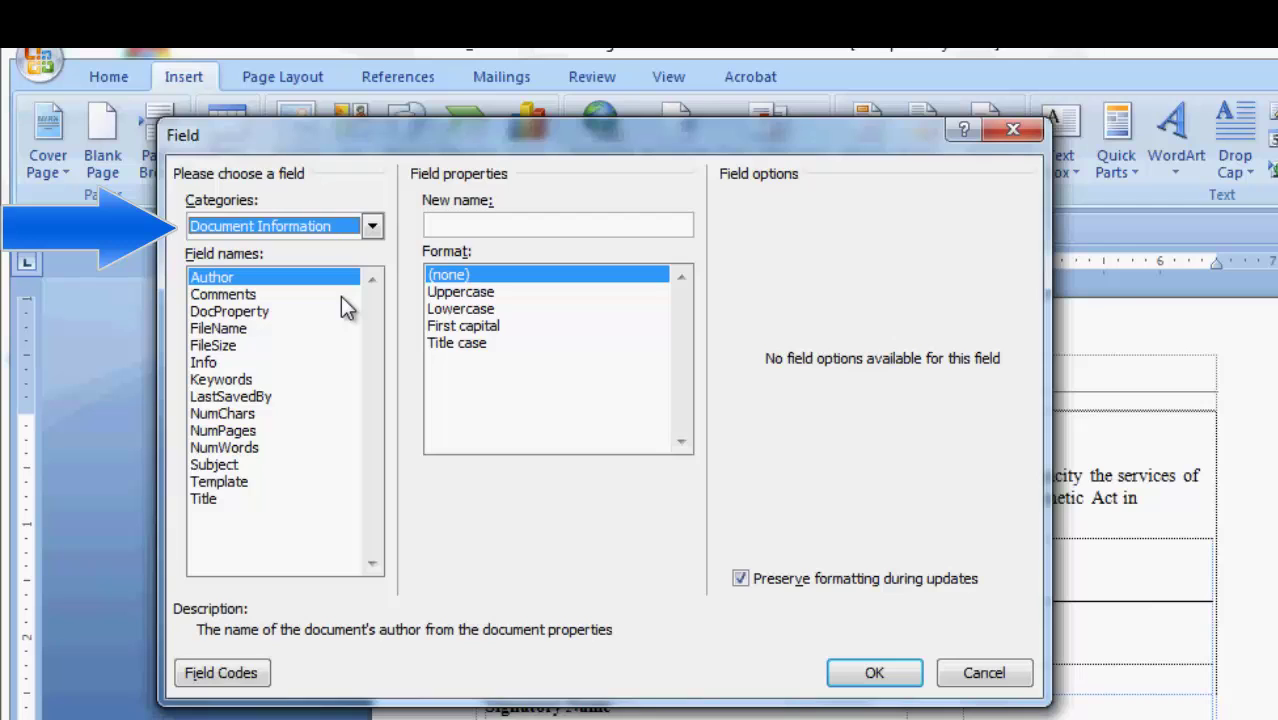
click(258, 314)
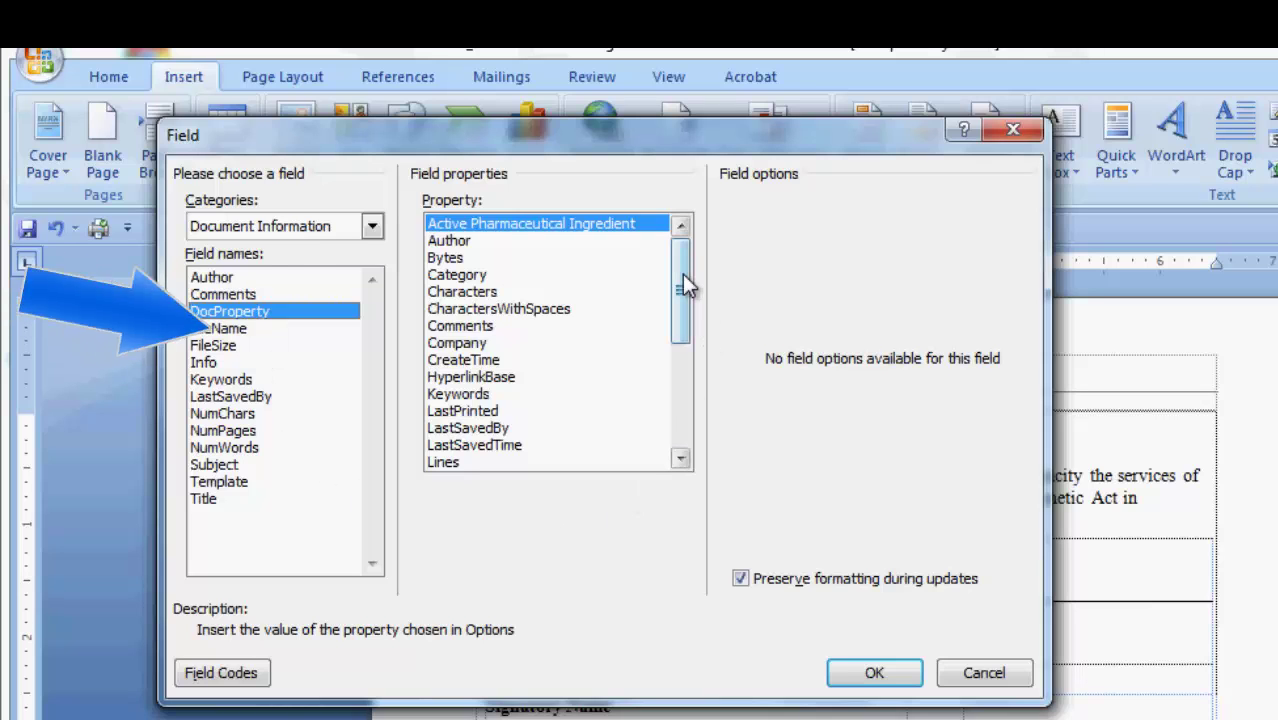
drag(679, 271, 690, 392)
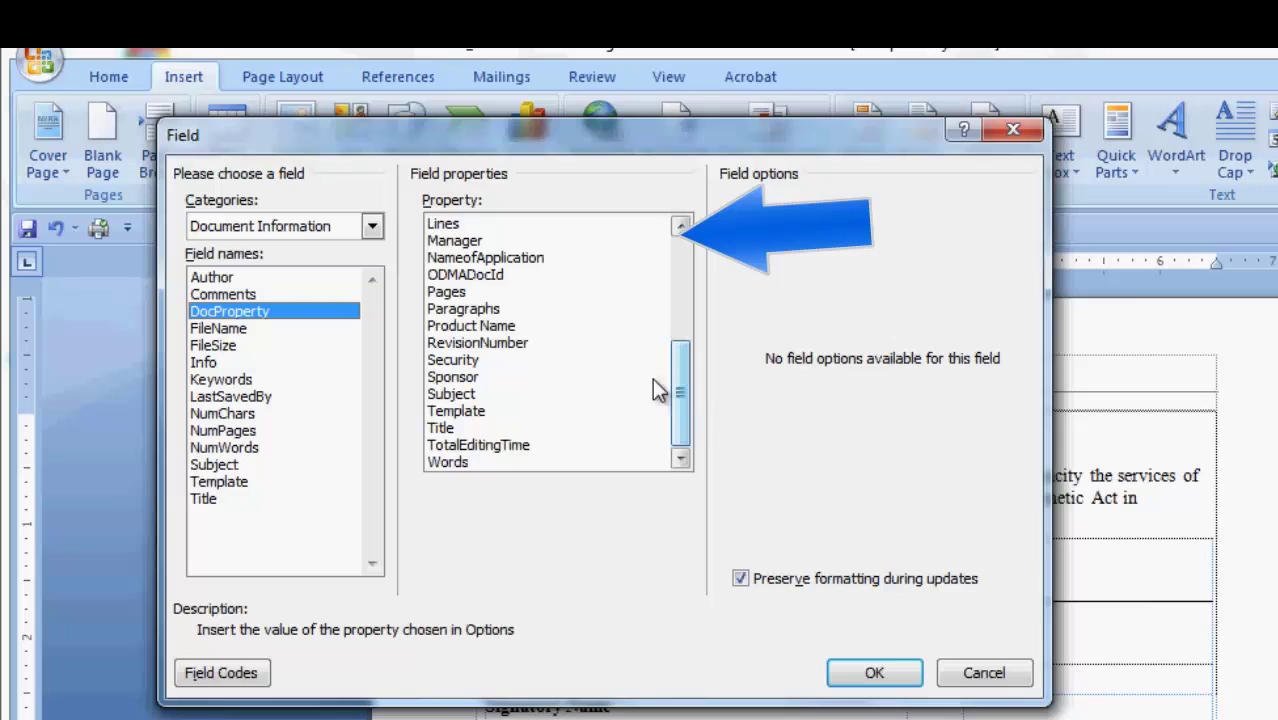
click(478, 380)
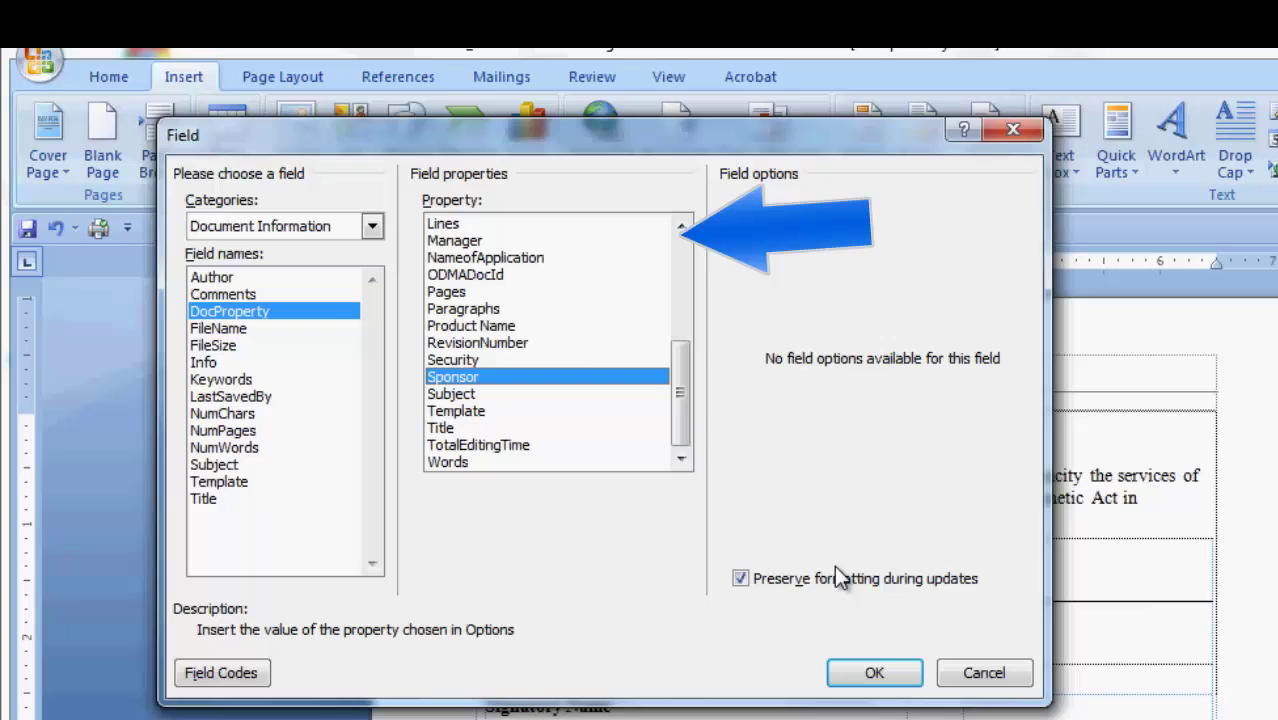
click(874, 673)
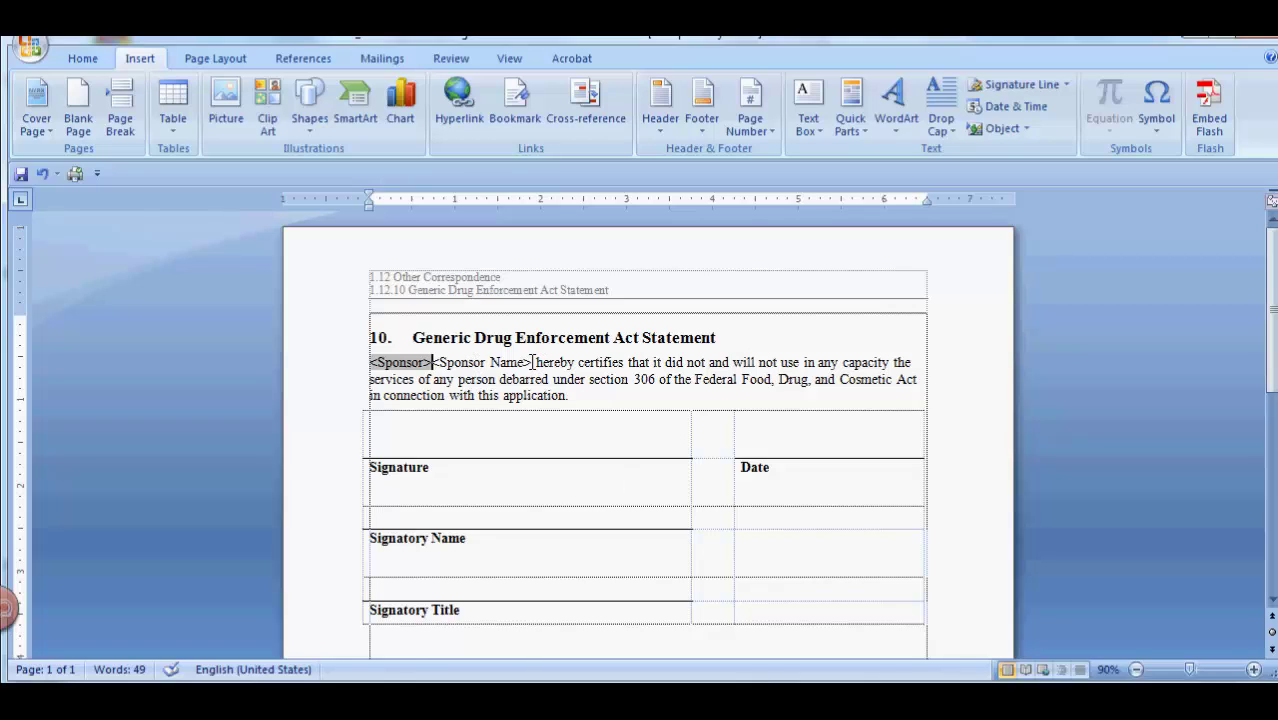
Delete the typed <Sponsor Name> placeholder that follows the inserted Sponsor field
drag(532, 362, 461, 371)
key(BackSpace)
key(BackSpace)
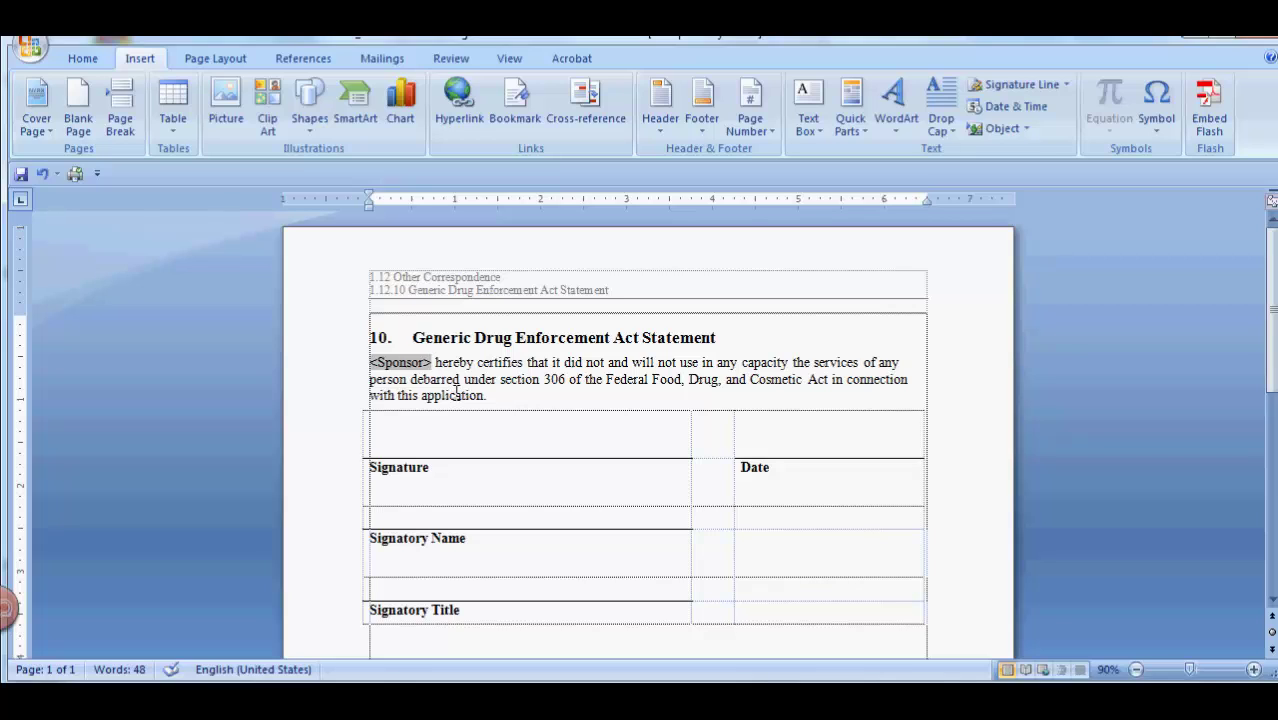
Change the value of the custom Sponsor property to Formatting Formula in the advanced document properties
click(30, 52)
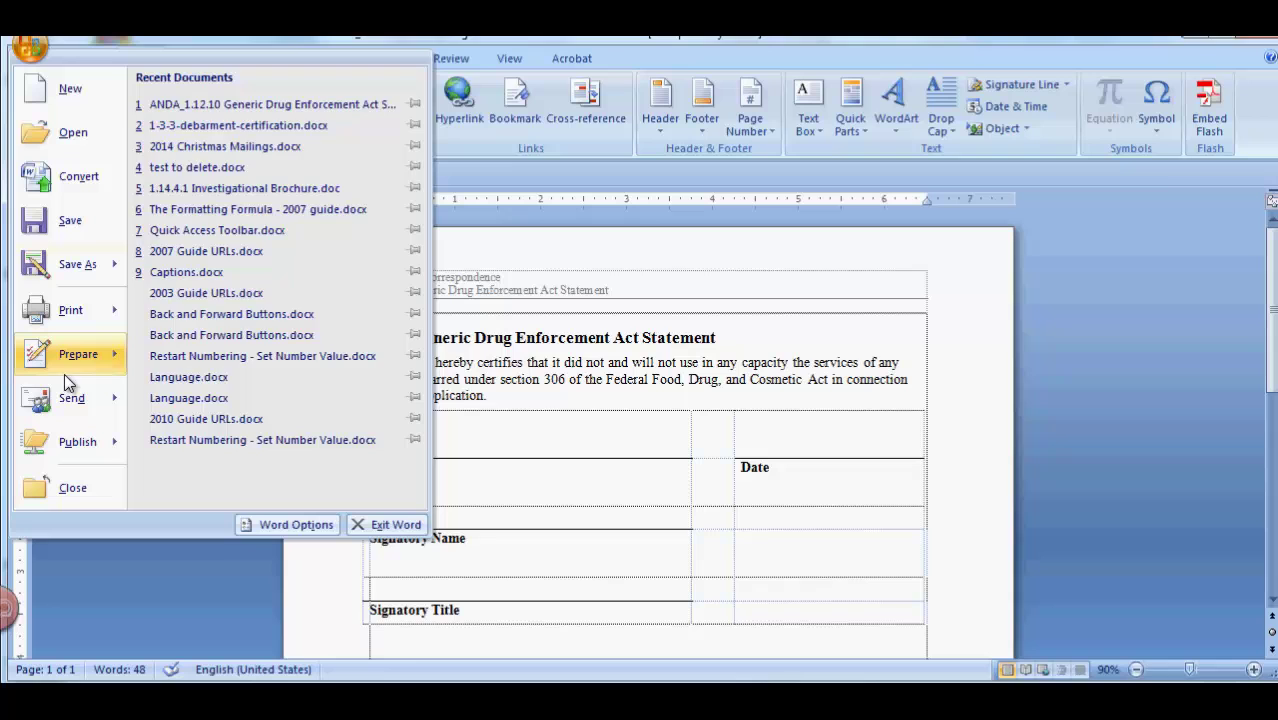
mouse_move(80, 358)
click(225, 110)
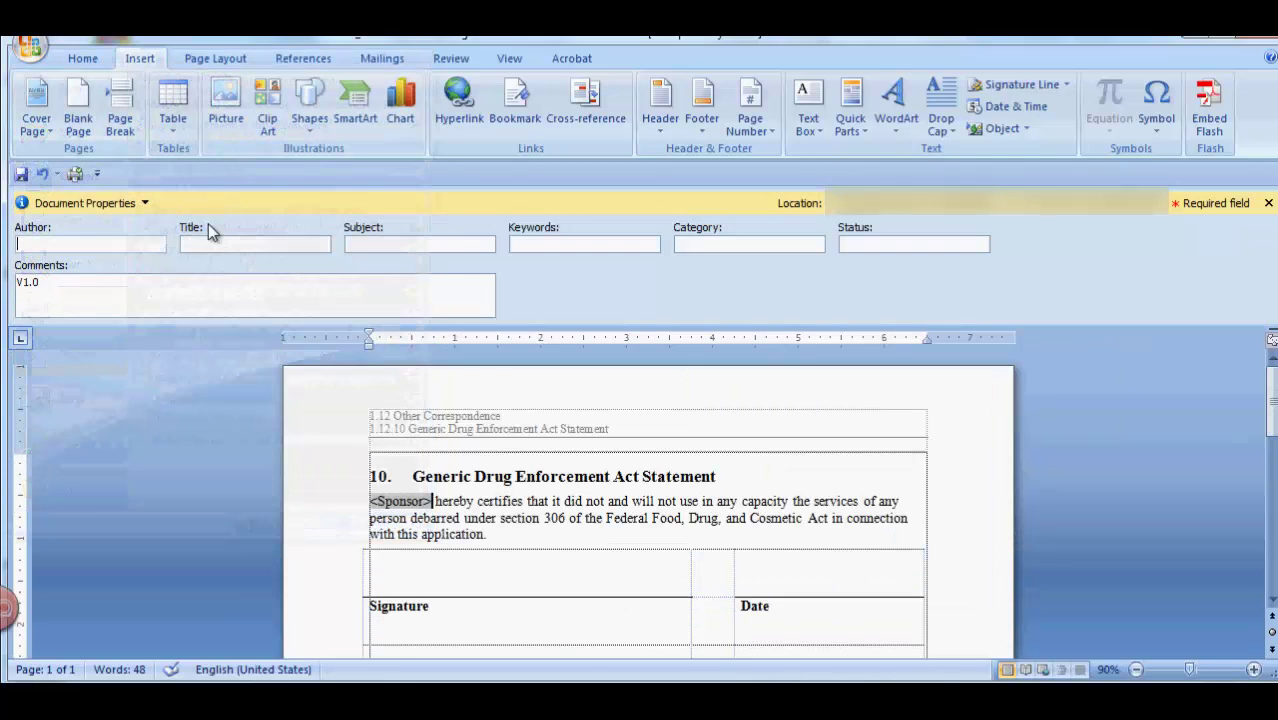
click(143, 201)
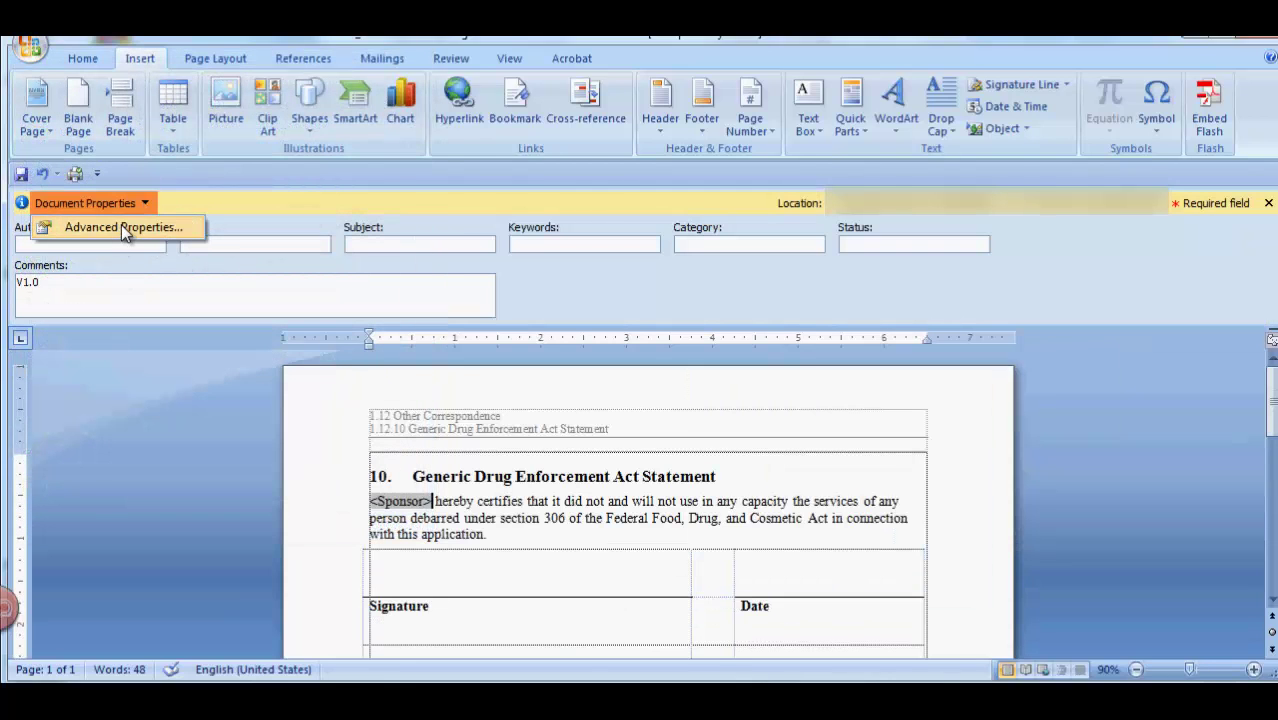
click(121, 224)
click(395, 386)
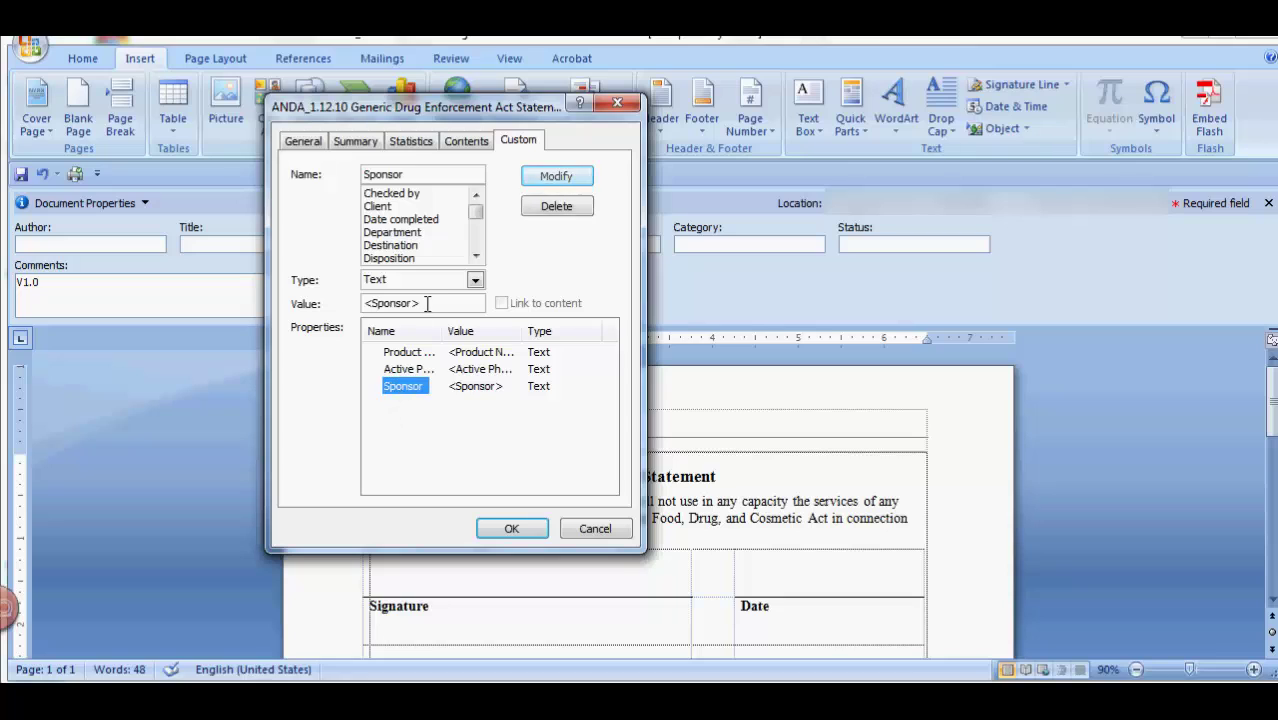
drag(429, 302, 331, 303)
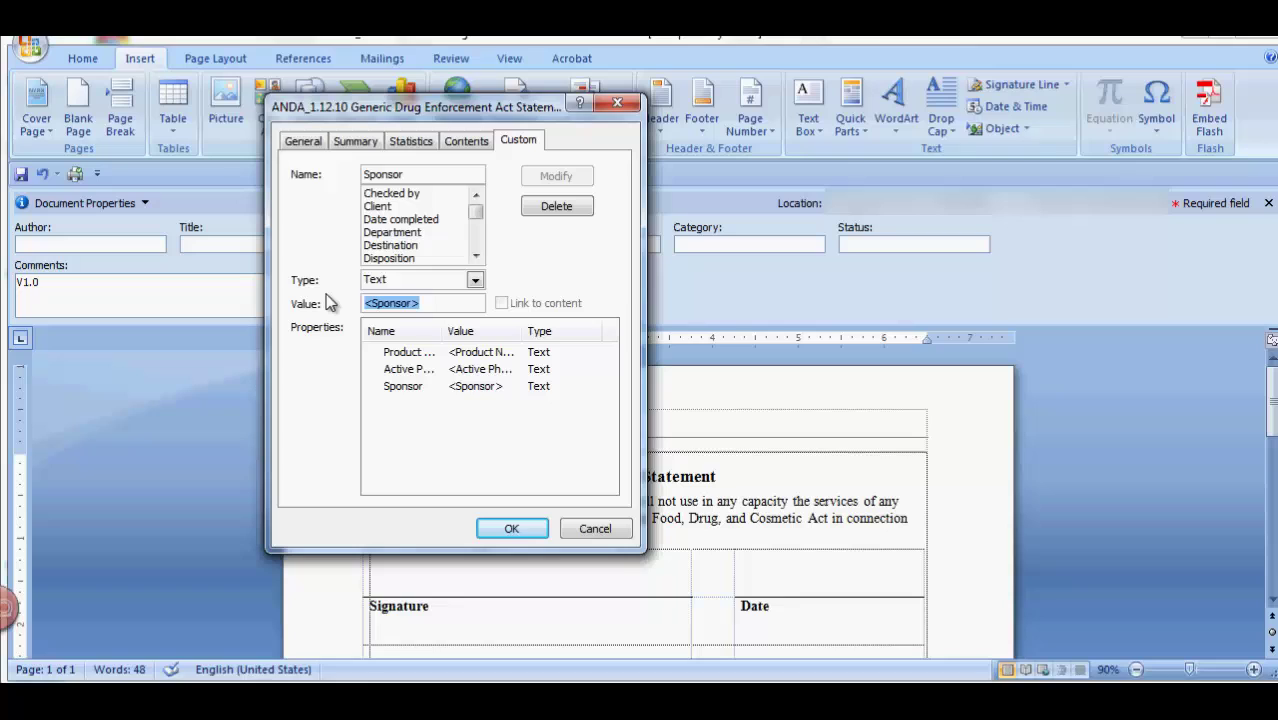
text(Formatting Fo)
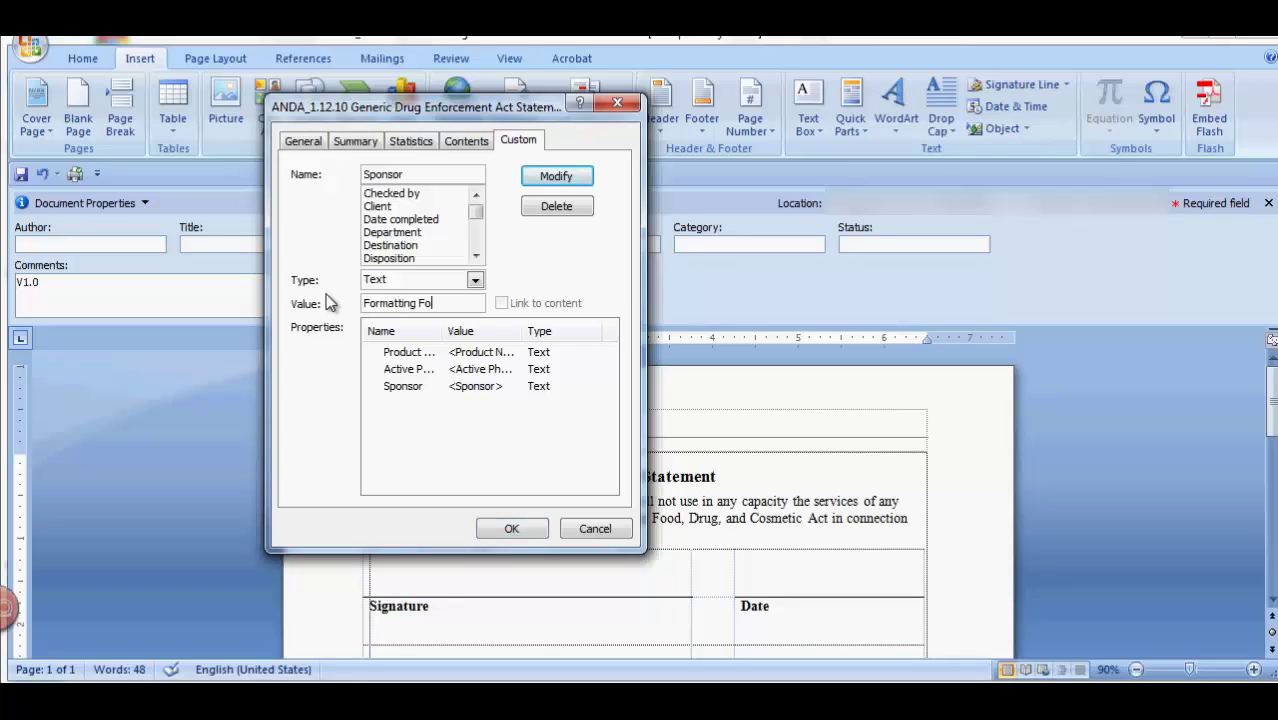
text(rmula)
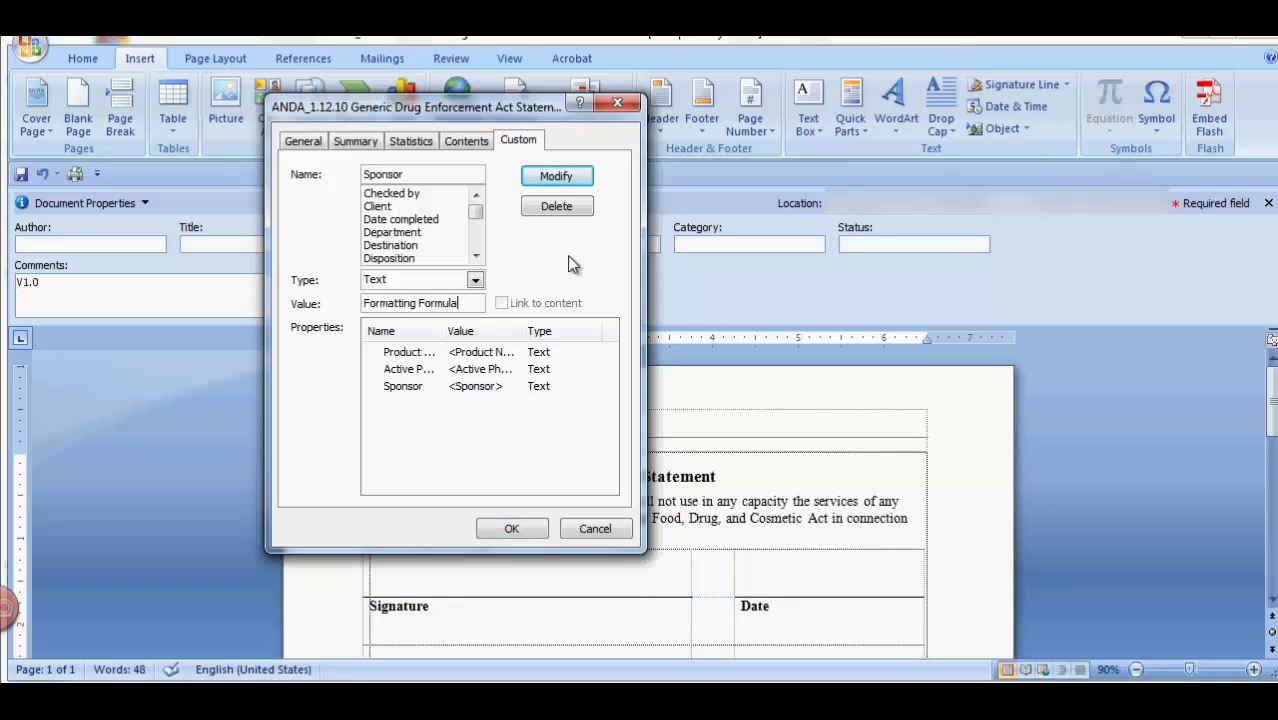
click(553, 176)
click(510, 530)
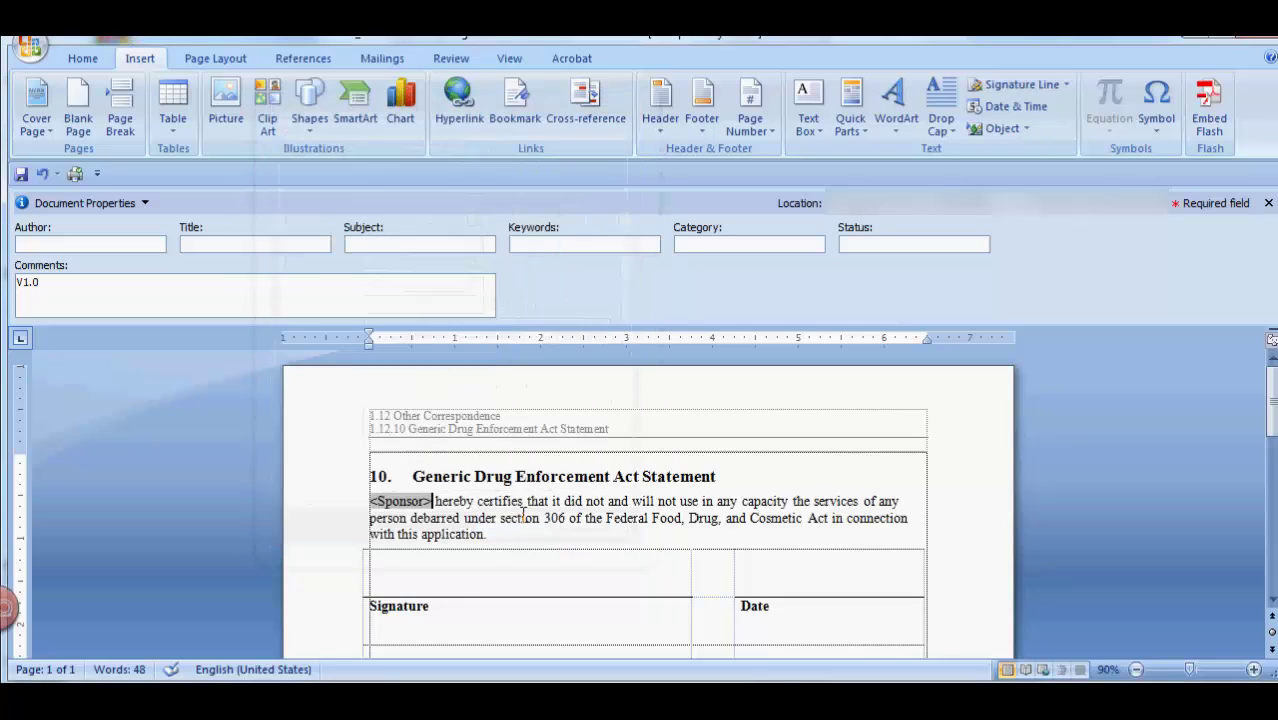
Update the Sponsor field at the start of the certification paragraph
double_click(413, 501)
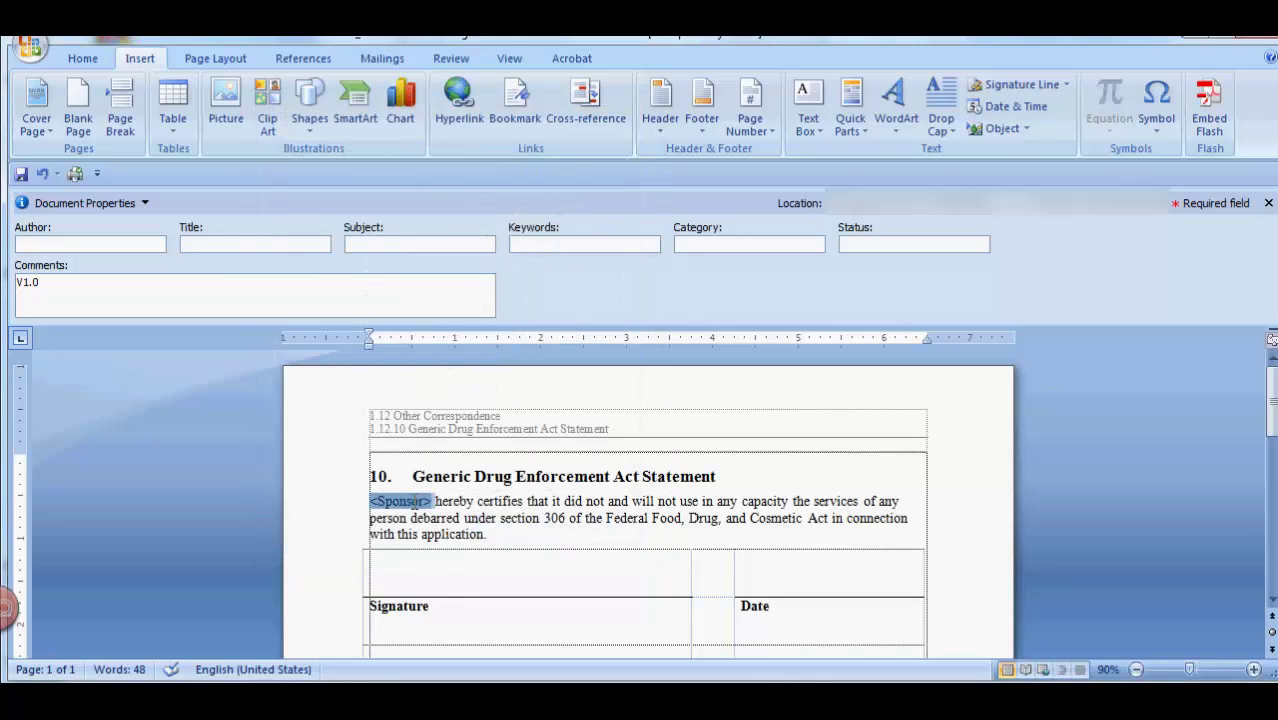
right_click(388, 510)
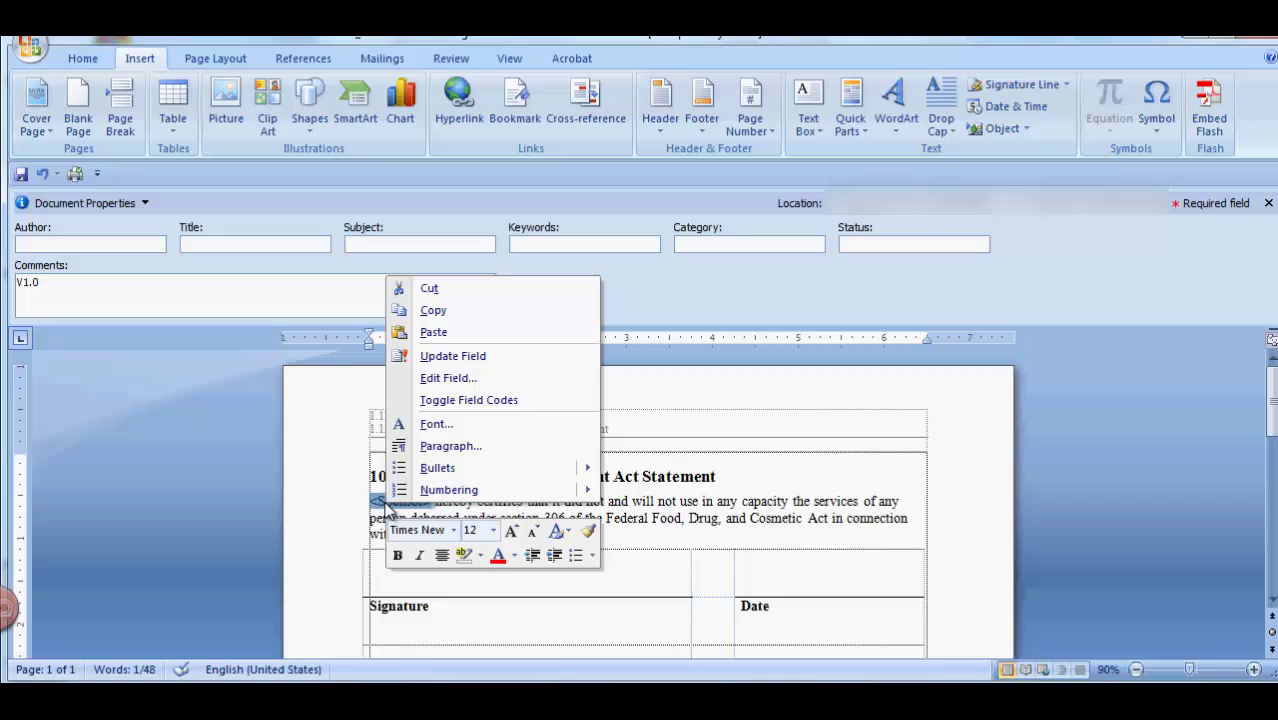
click(462, 356)
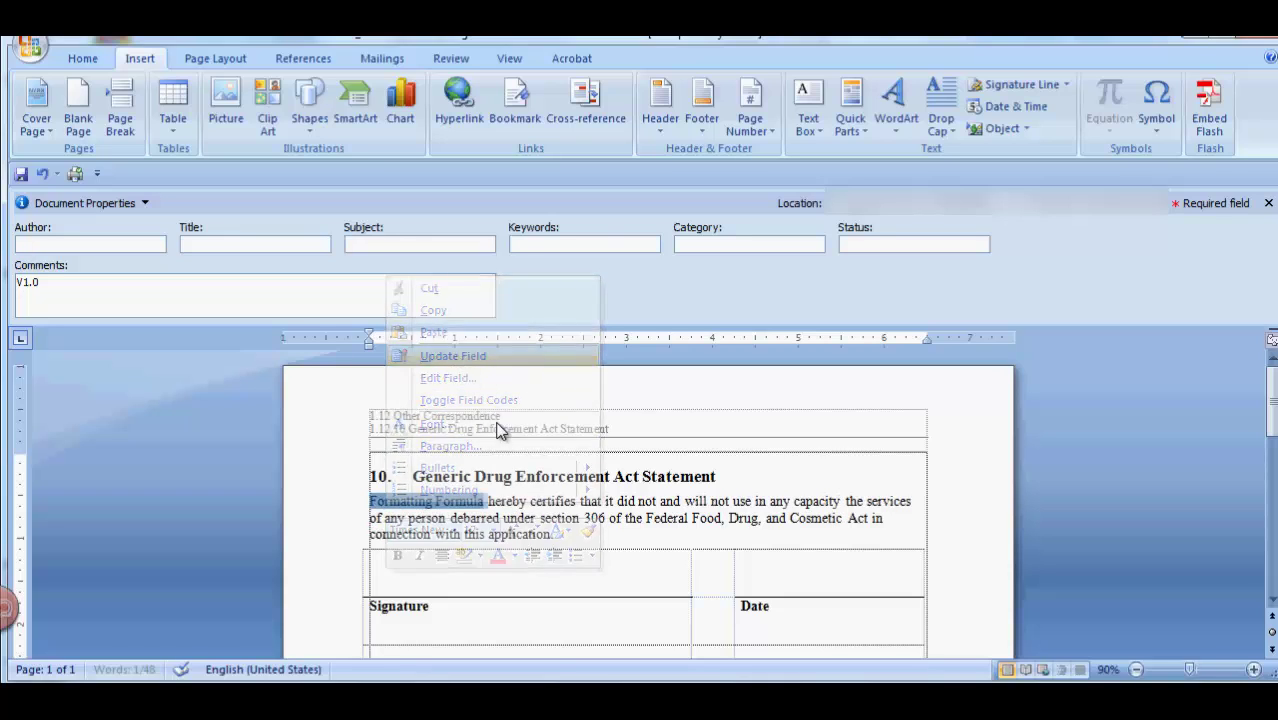
Select the entire document body, update all its fields at once, and clear the selection
click(505, 518)
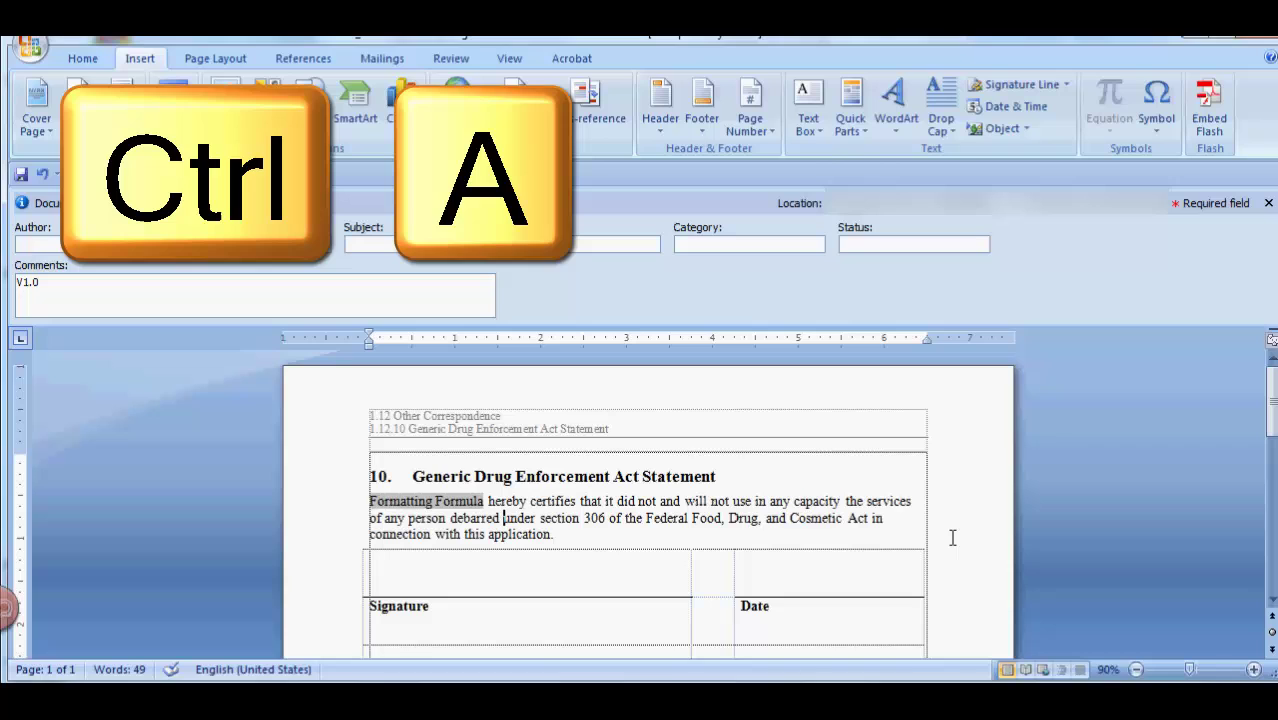
key(ctrl+a)
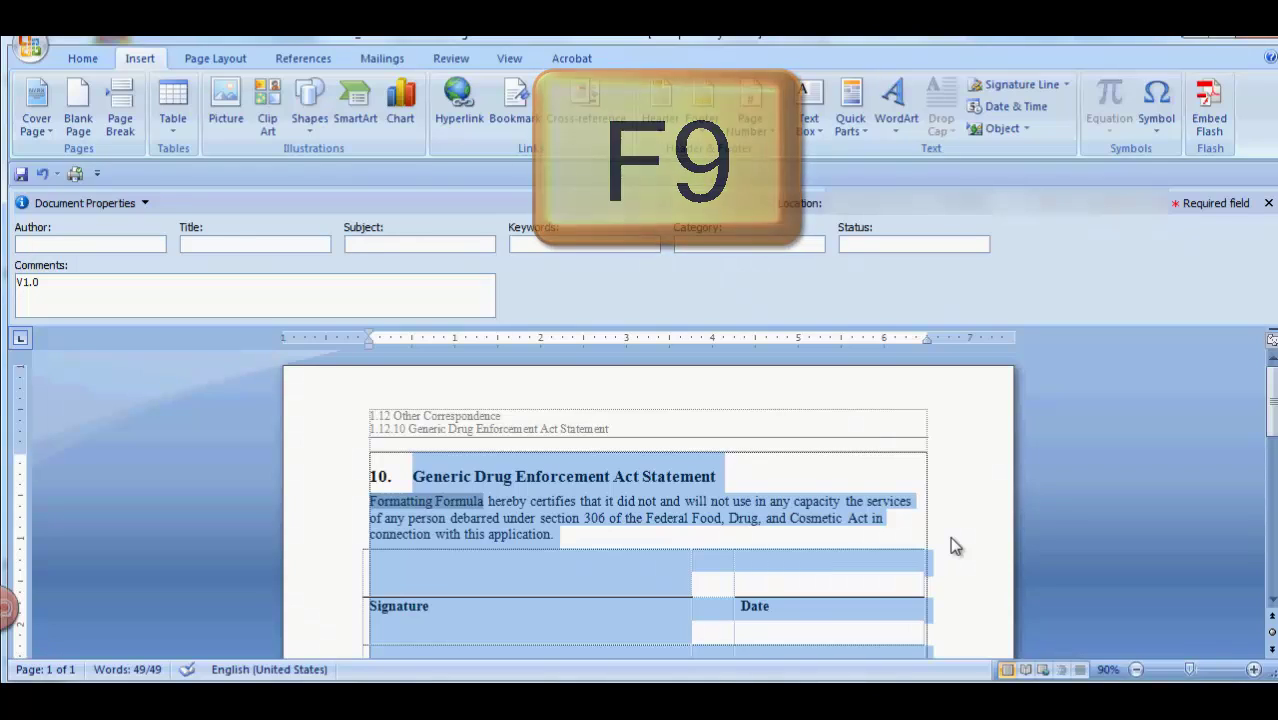
click(952, 538)
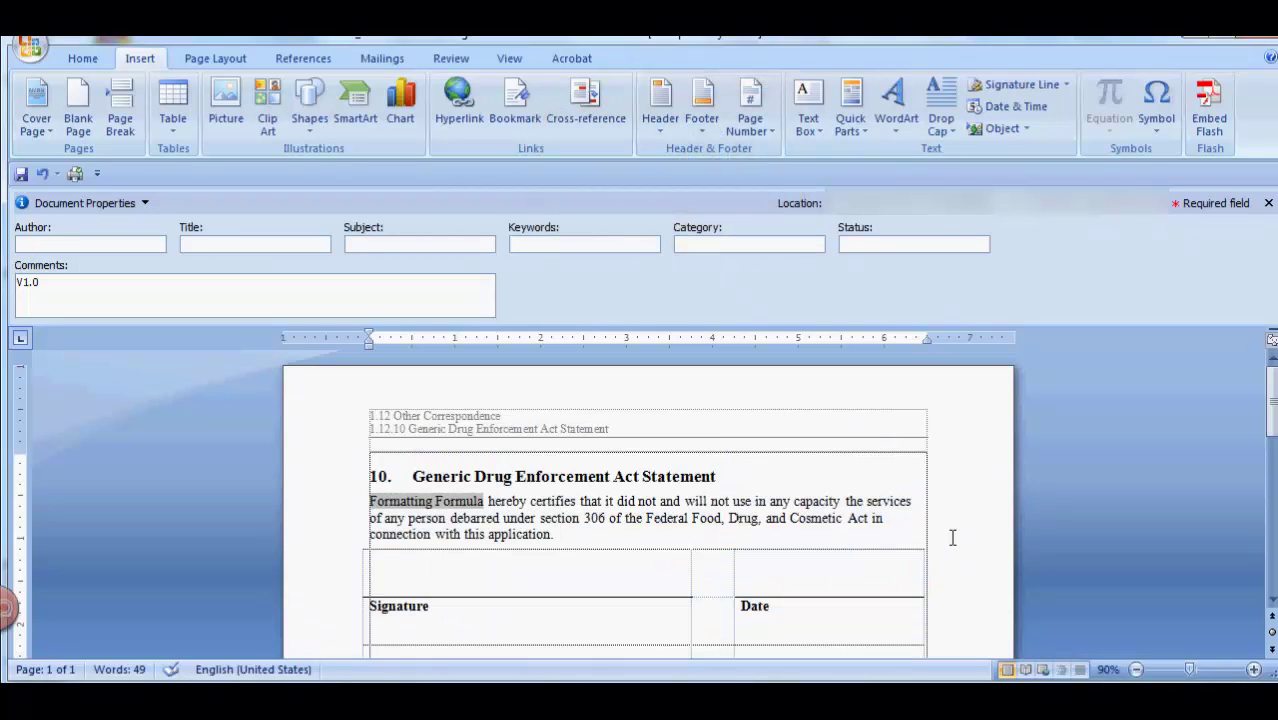